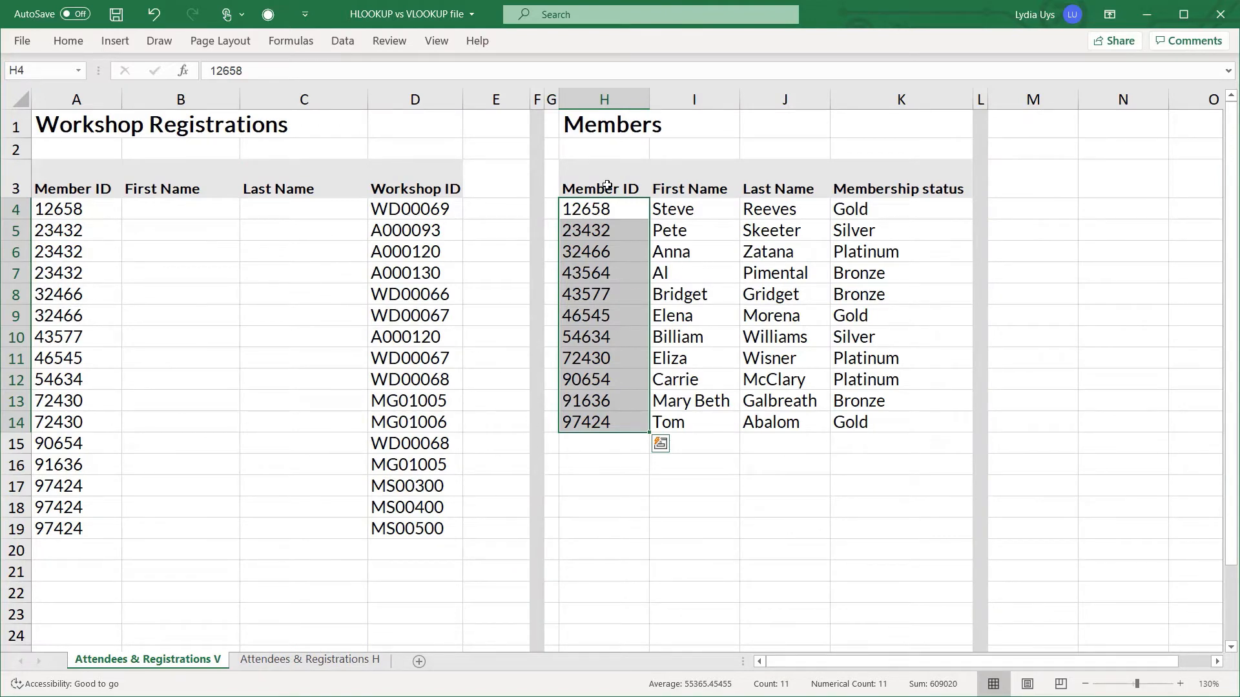
- Review the Members table and the Workshop Registrations table by selecting each in turn
{"action": "left_click", "coordinate": [694, 189]}
{"action": "mouse_move", "coordinate": [603, 189]}
{"action": "left_mouse_down"}
{"action": "mouse_move", "coordinate": [867, 407]}
{"action": "mouse_move", "coordinate": [860, 426]}
{"action": "left_mouse_up"}
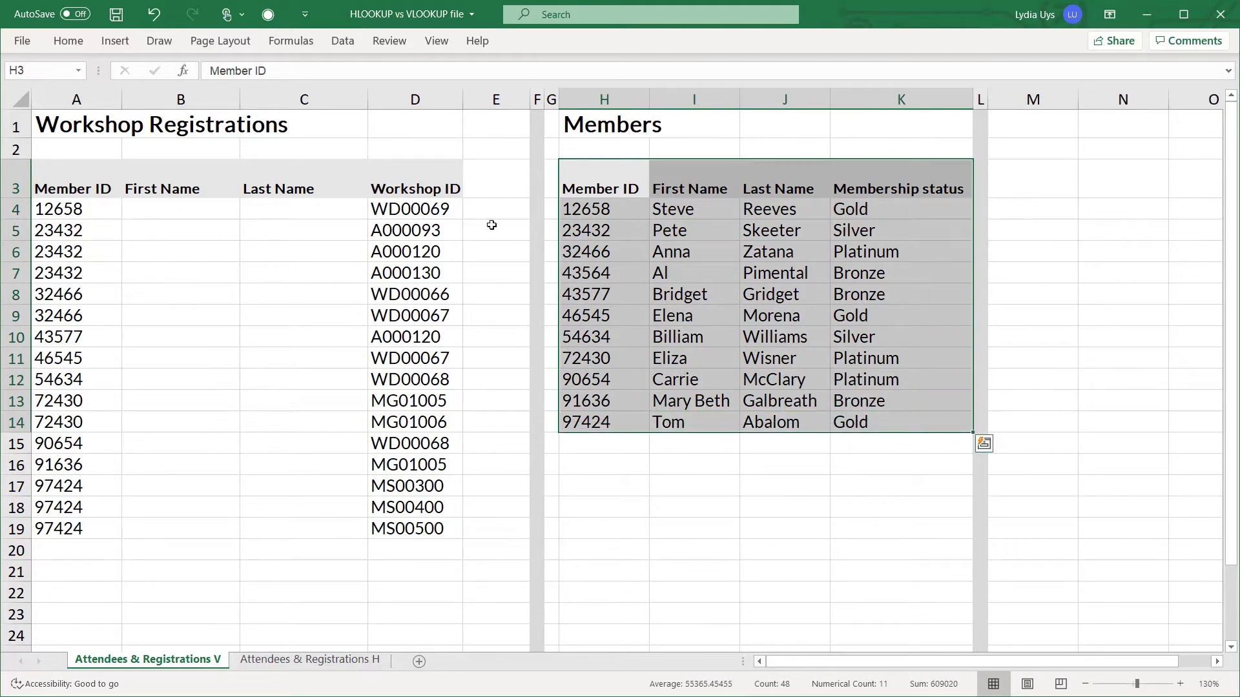
{"action": "left_click_drag", "start_coordinate": [53, 180], "coordinate": [145, 203]}
{"action": "left_click", "coordinate": [53, 181]}
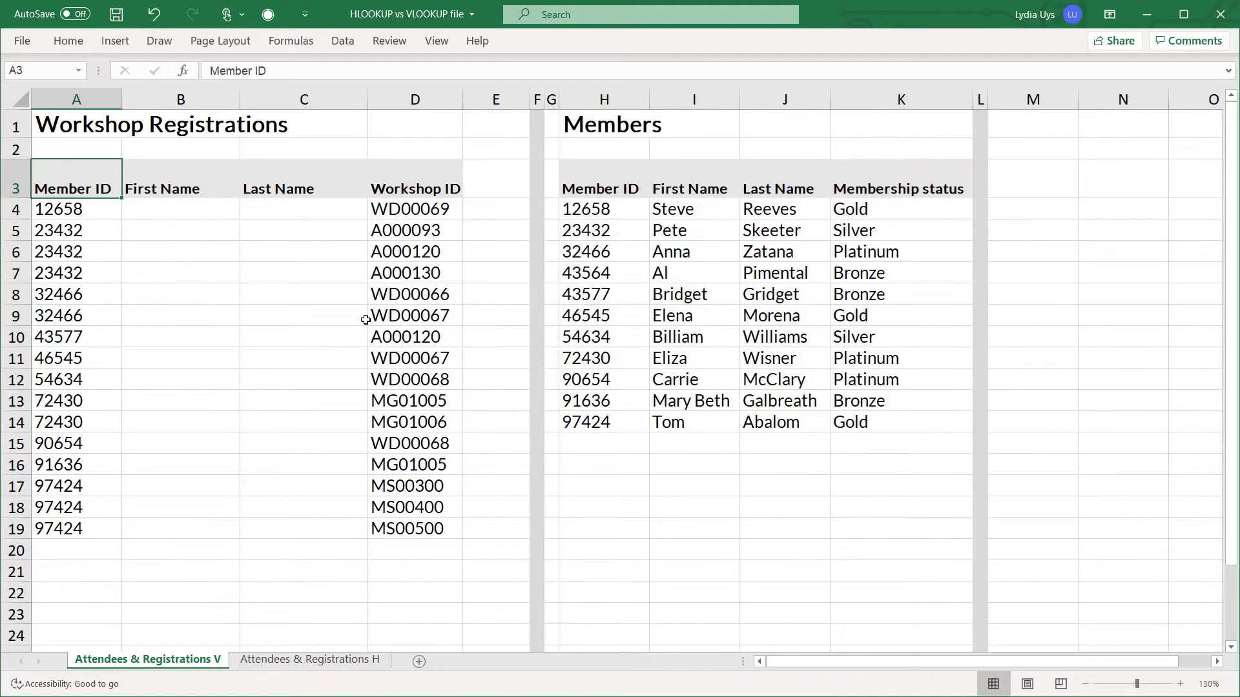
{"action": "left_click", "coordinate": [417, 528], "text": "shift"}
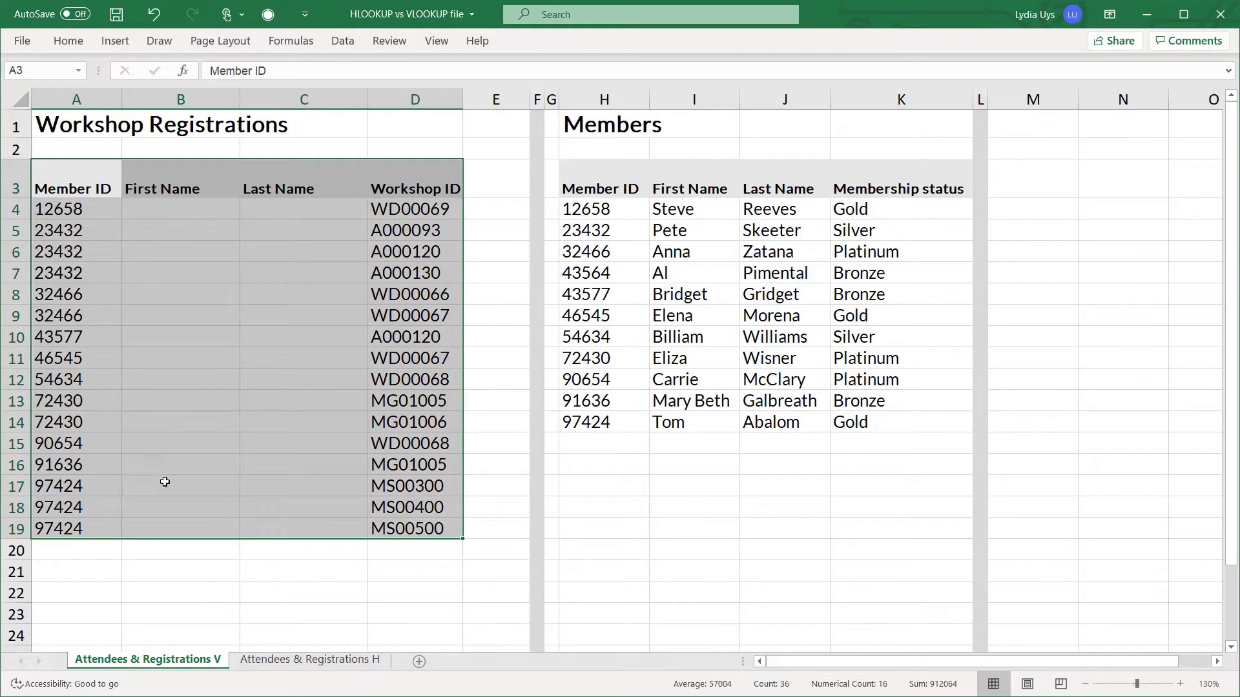
- Point out the empty First Name and Last Name cells, the Member IDs to look up, and check the H sheet
{"action": "left_click", "coordinate": [173, 213]}
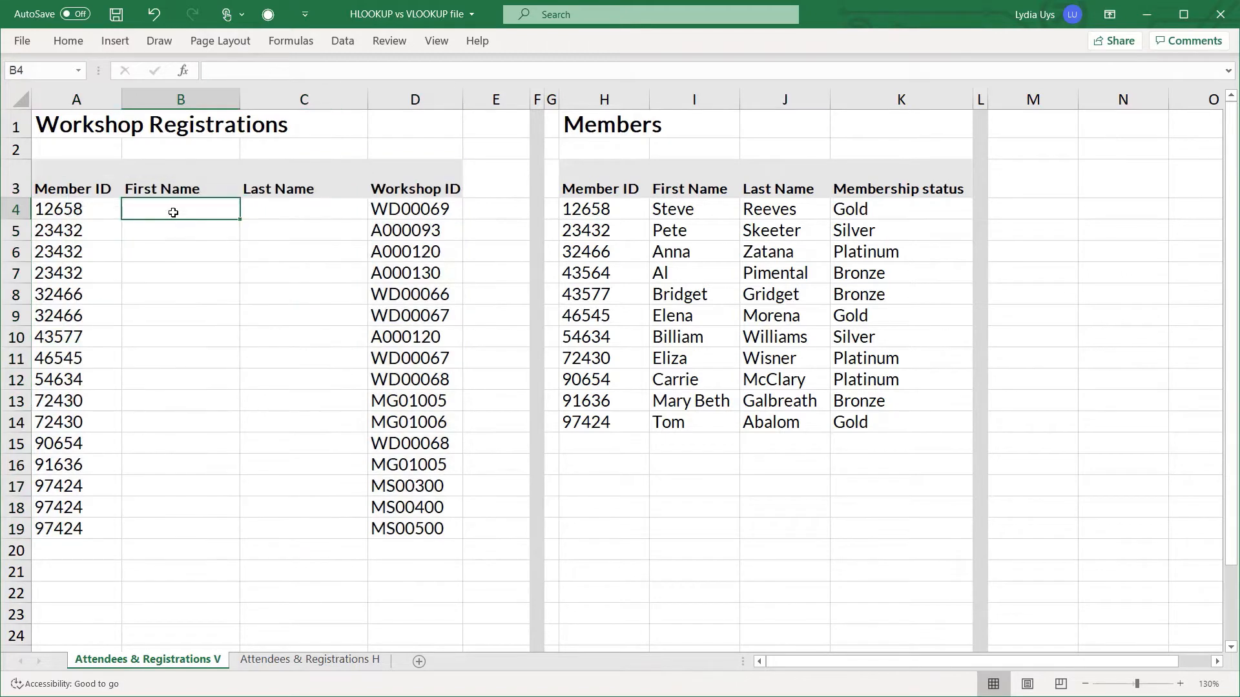
{"action": "left_click", "coordinate": [266, 206]}
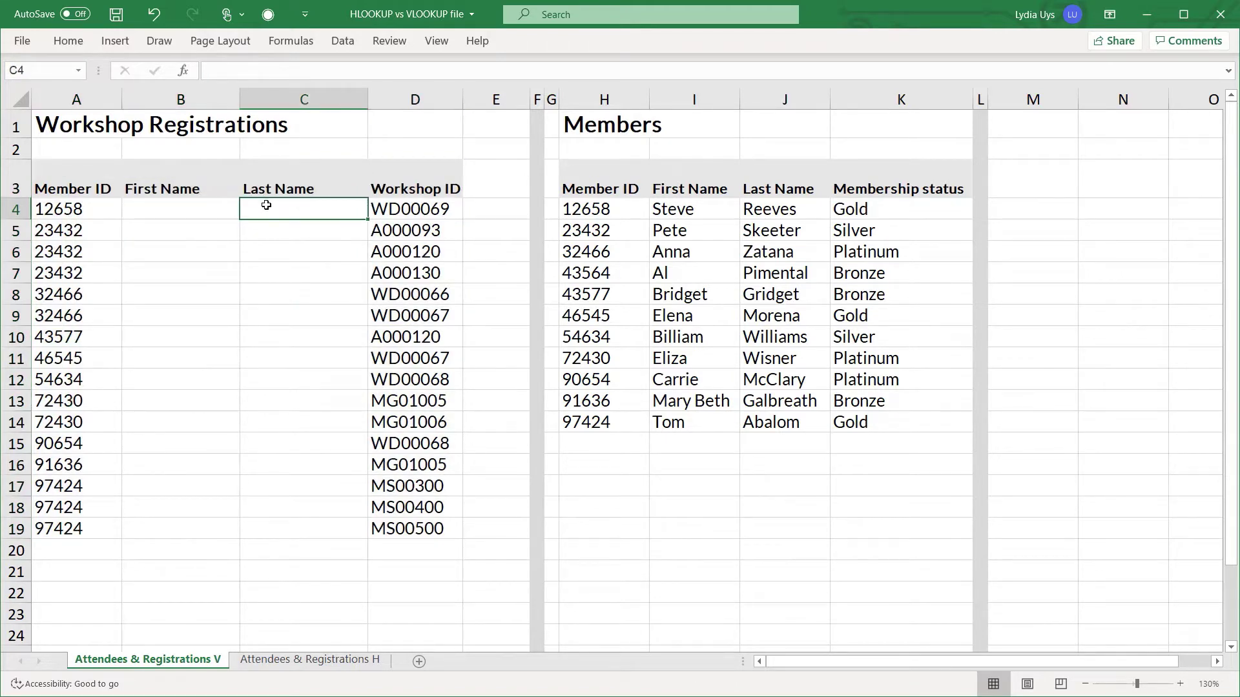
{"action": "left_click", "coordinate": [204, 207]}
{"action": "left_click_drag", "start_coordinate": [60, 210], "coordinate": [45, 528]}
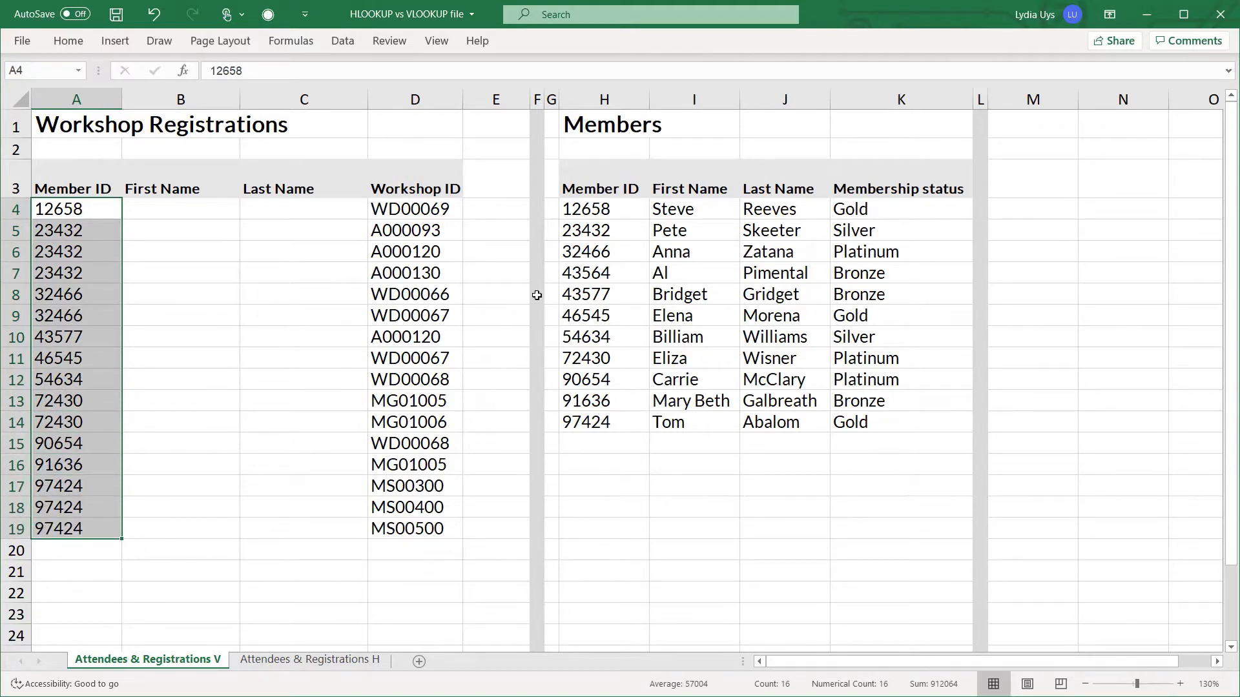
{"action": "left_click", "coordinate": [585, 210]}
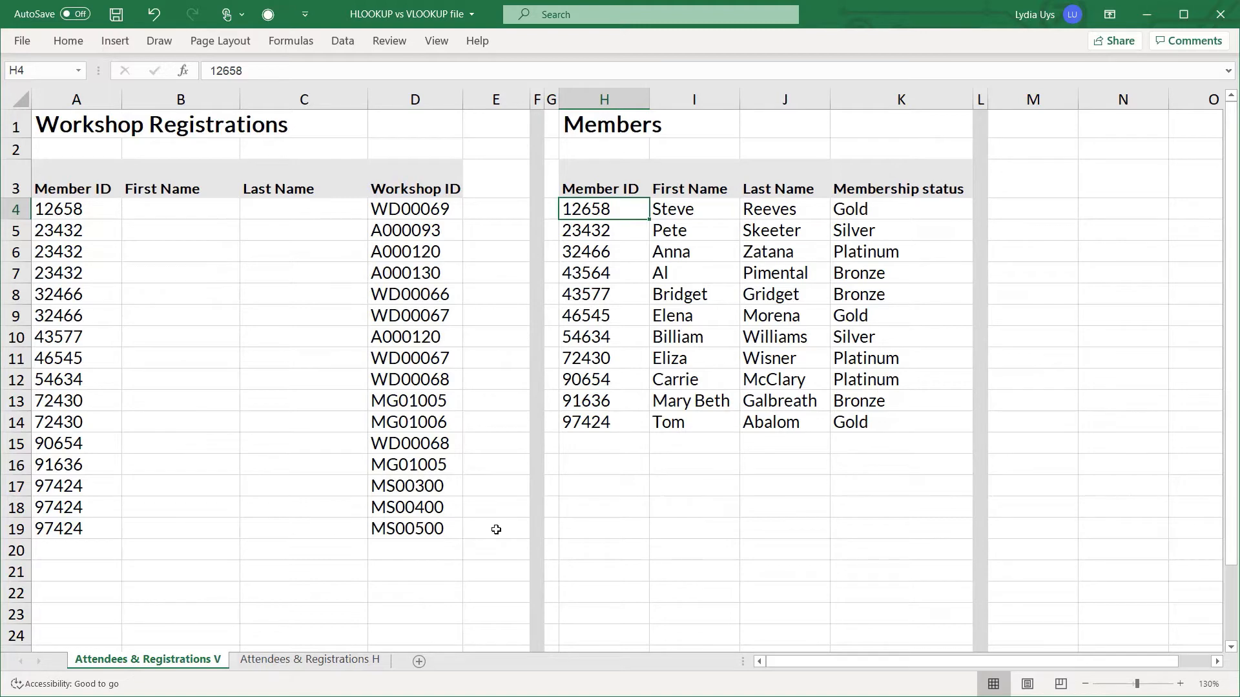
{"action": "left_click", "coordinate": [310, 659]}
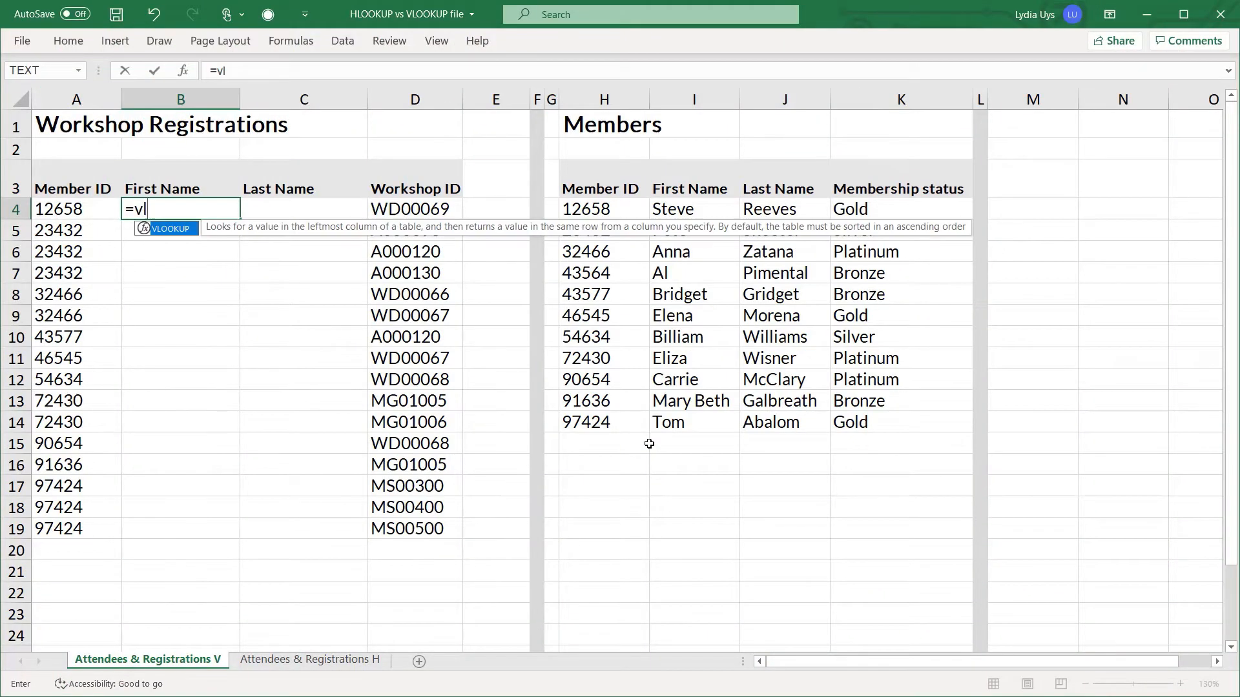
- Build B4's VLOOKUP of A4 in locked Members range H4:K14, column 2, exact match
{"action": "key", "text": "Tab"}
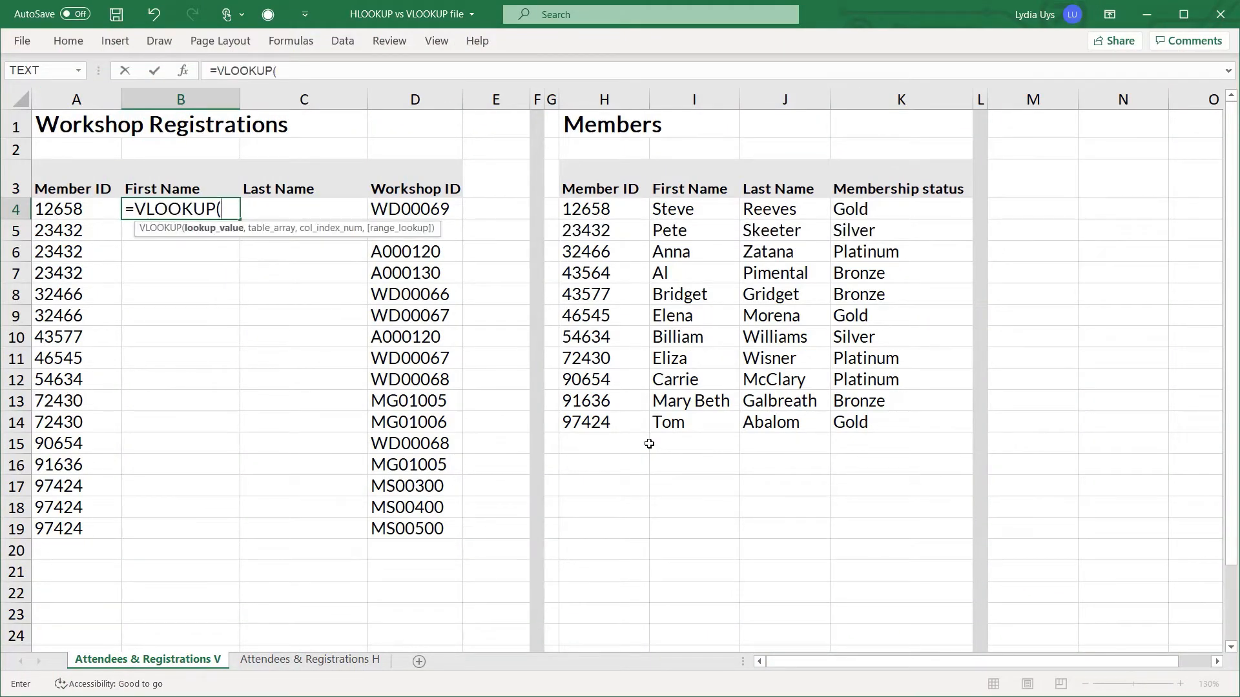
{"action": "left_click", "coordinate": [57, 212]}
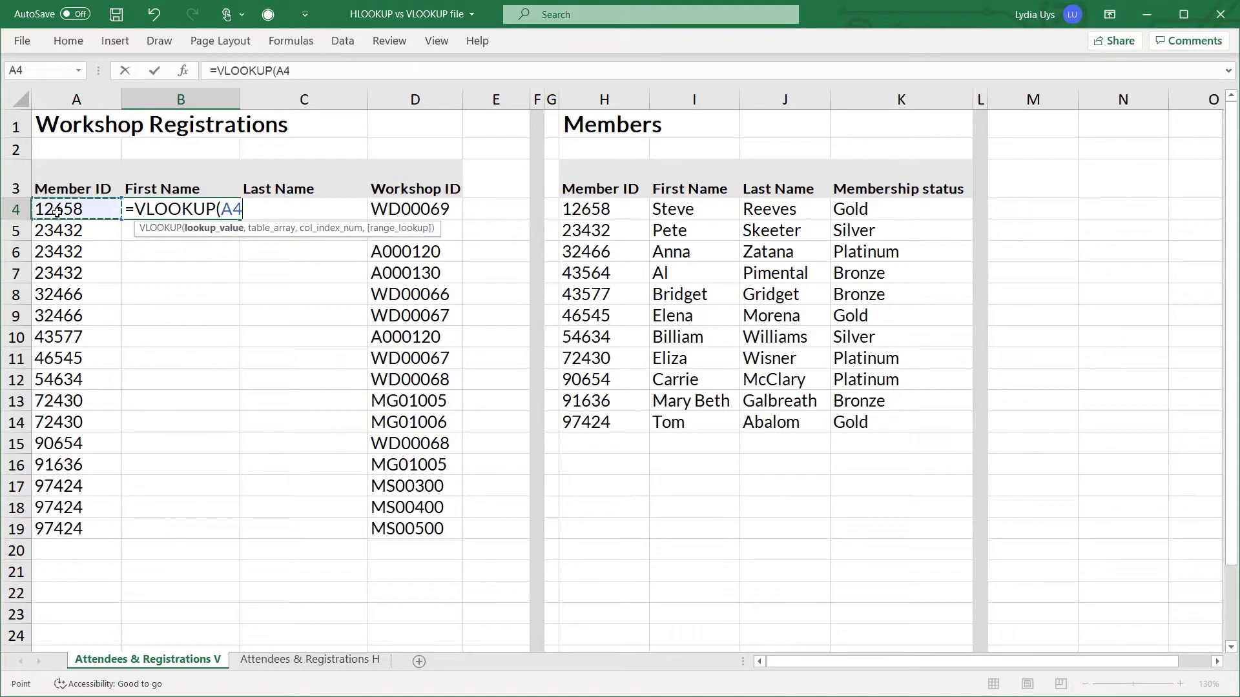
{"action": "type", "text": ","}
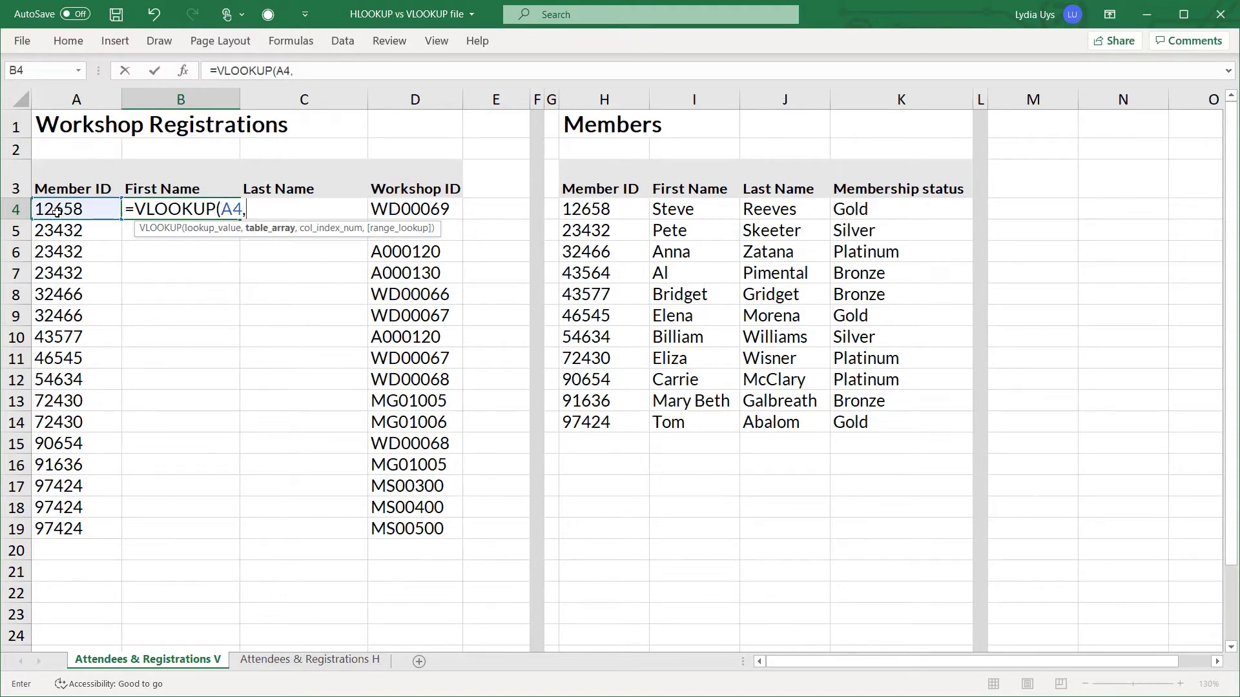
{"action": "left_click", "coordinate": [612, 205]}
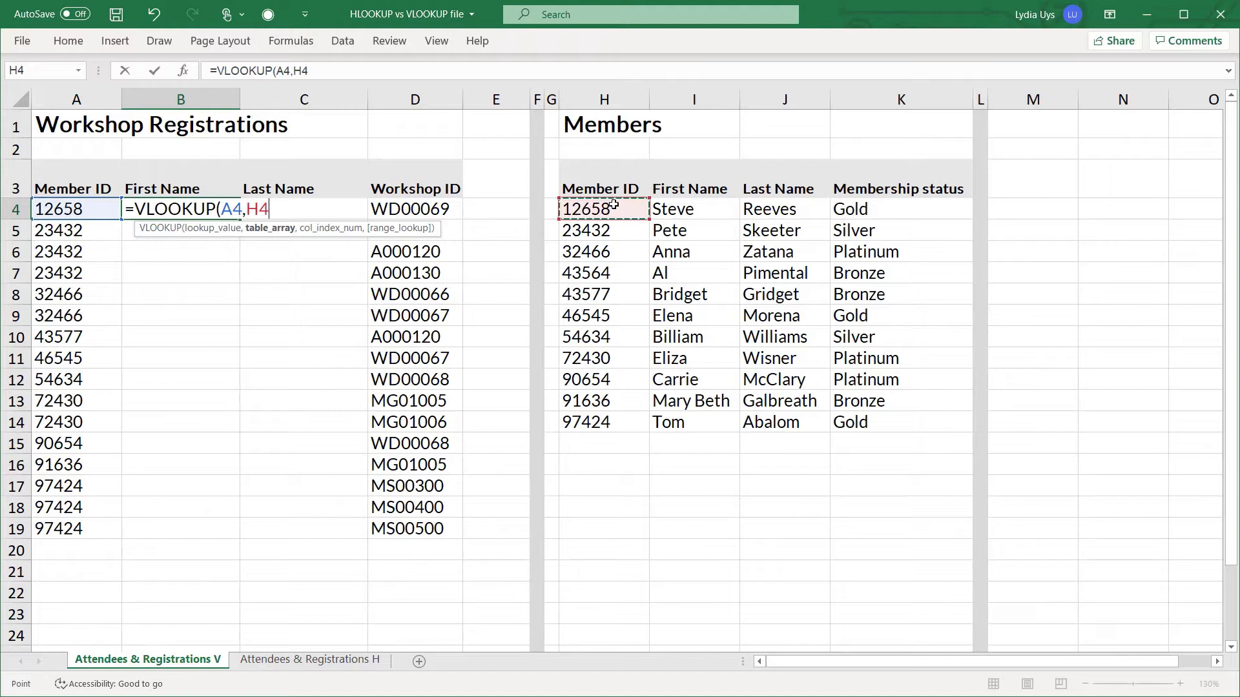
{"action": "left_click", "coordinate": [901, 426], "text": "shift"}
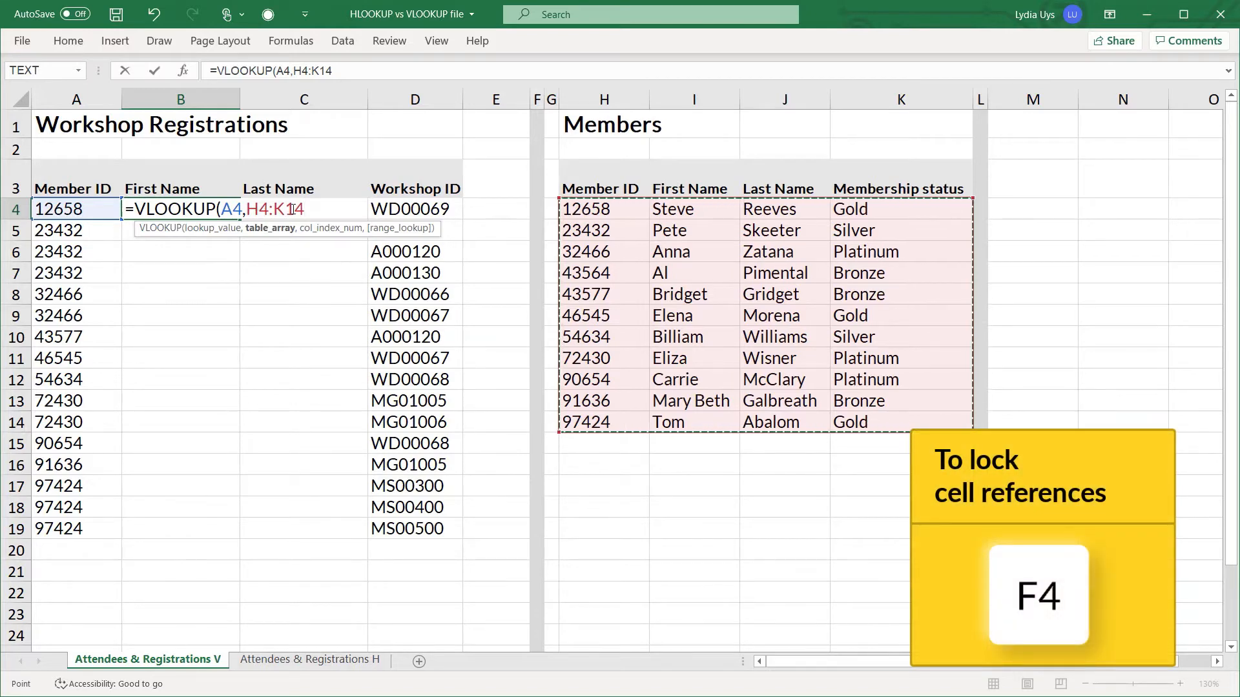
{"action": "key", "text": "F4"}
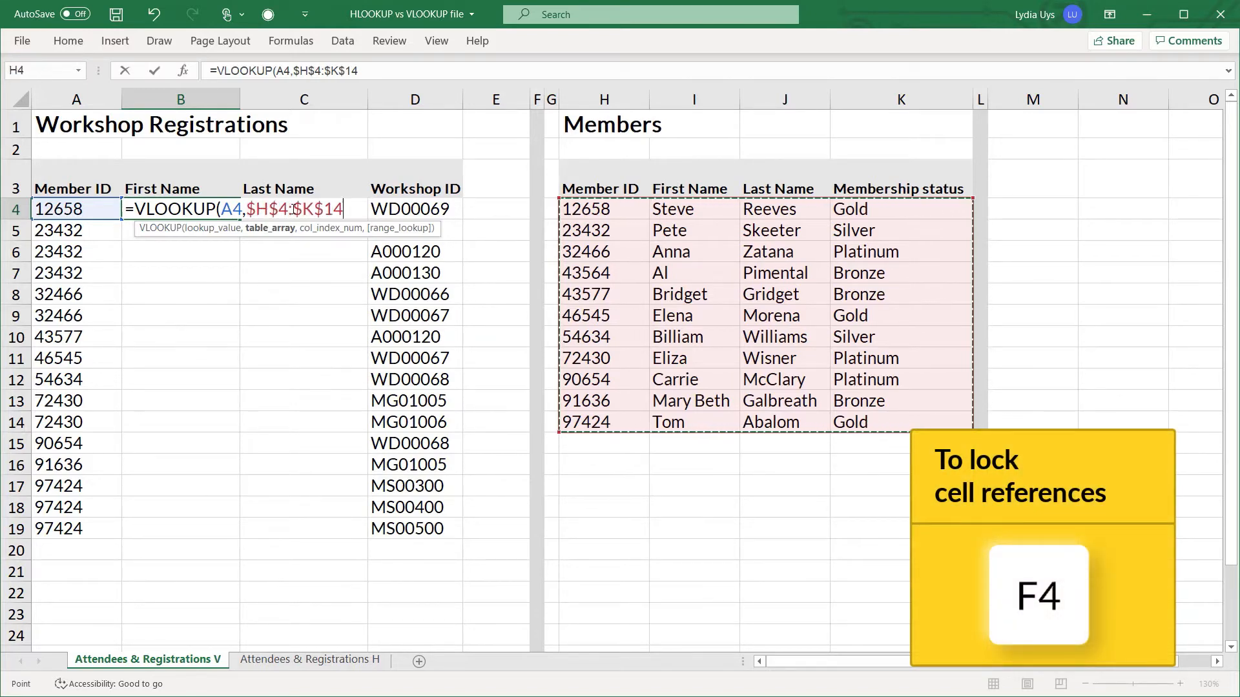
{"action": "type", "text": ","}
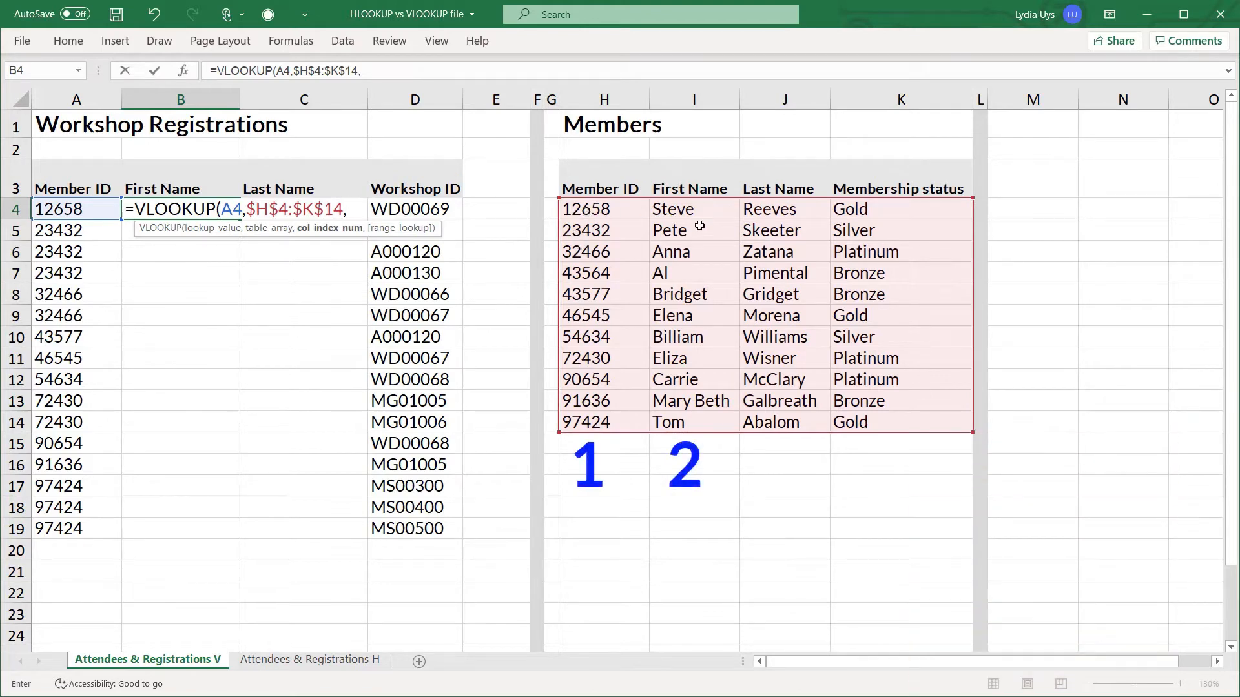
{"action": "type", "text": "2"}
{"action": "type", "text": ",fal"}
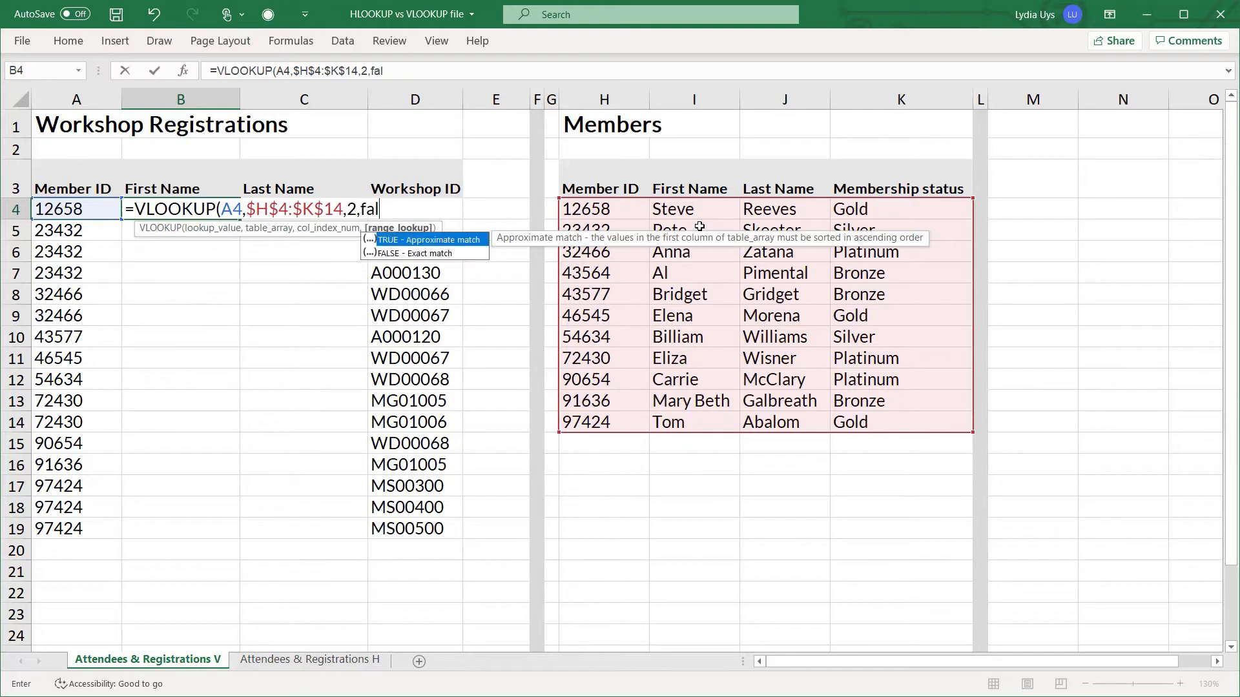
{"action": "type", "text": "se)"}
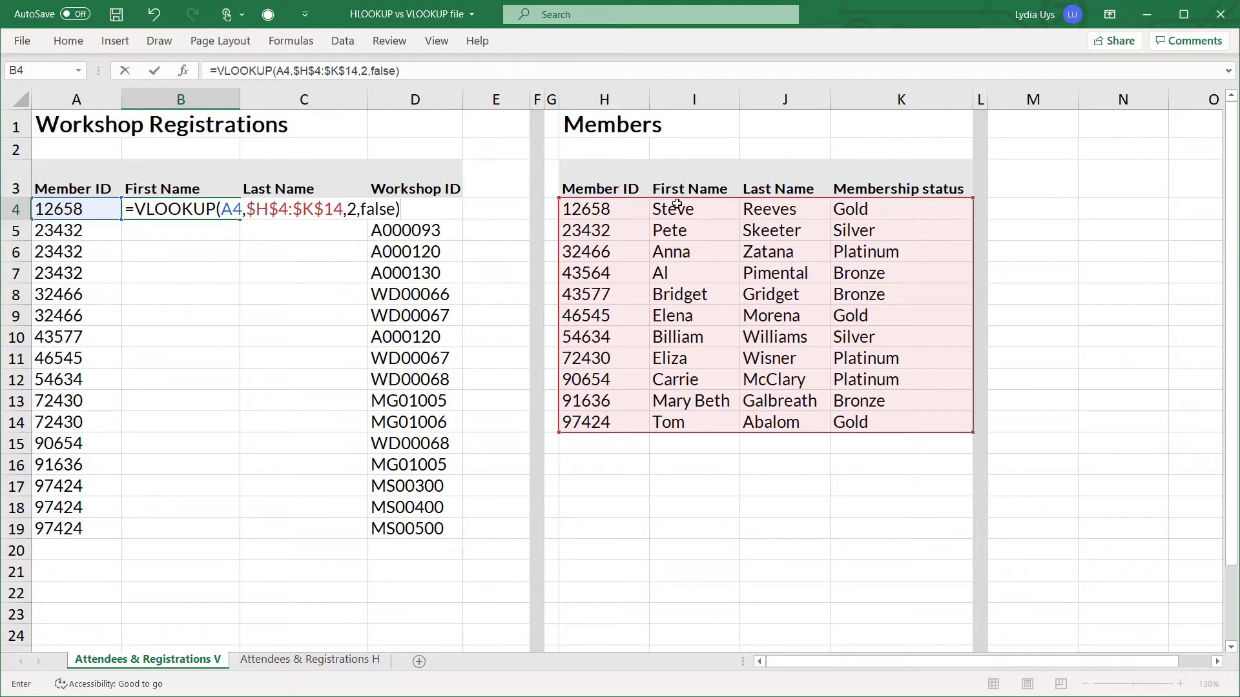
{"action": "left_click", "coordinate": [78, 220]}
- Commit the VLOOKUP so B4 shows Steve, then fill it down the First Name column
{"action": "key", "text": "ctrl+Return"}
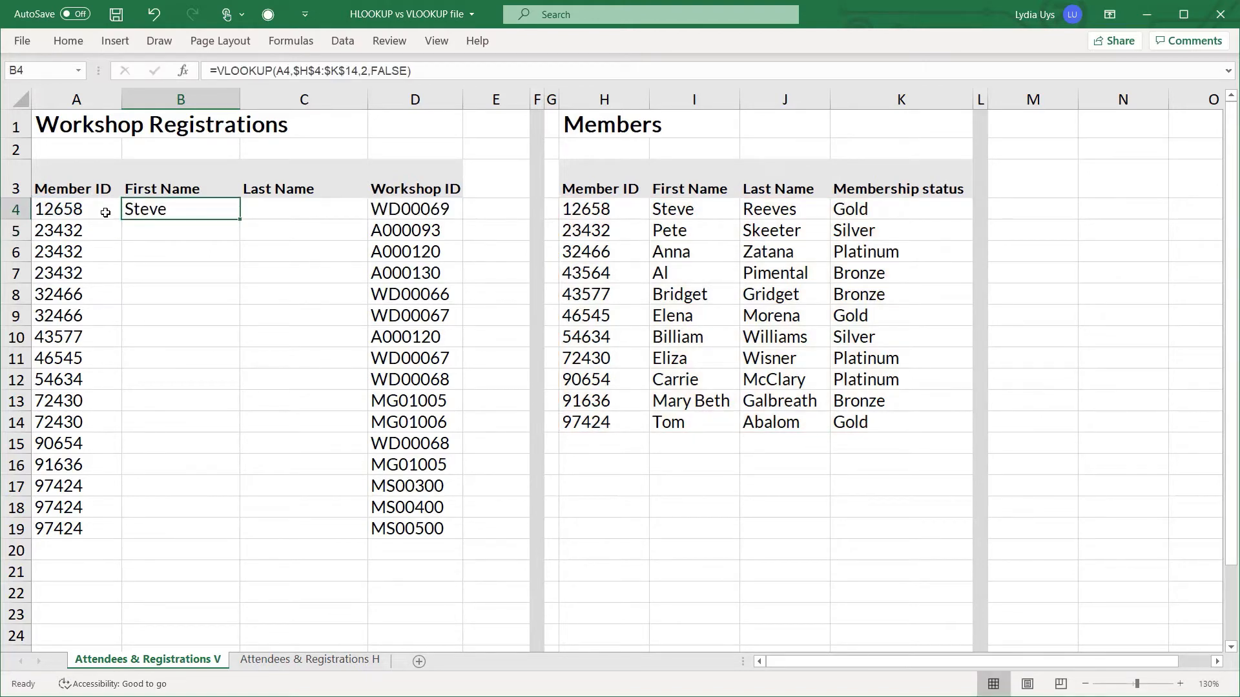
{"action": "left_click_drag", "start_coordinate": [102, 210], "coordinate": [146, 210]}
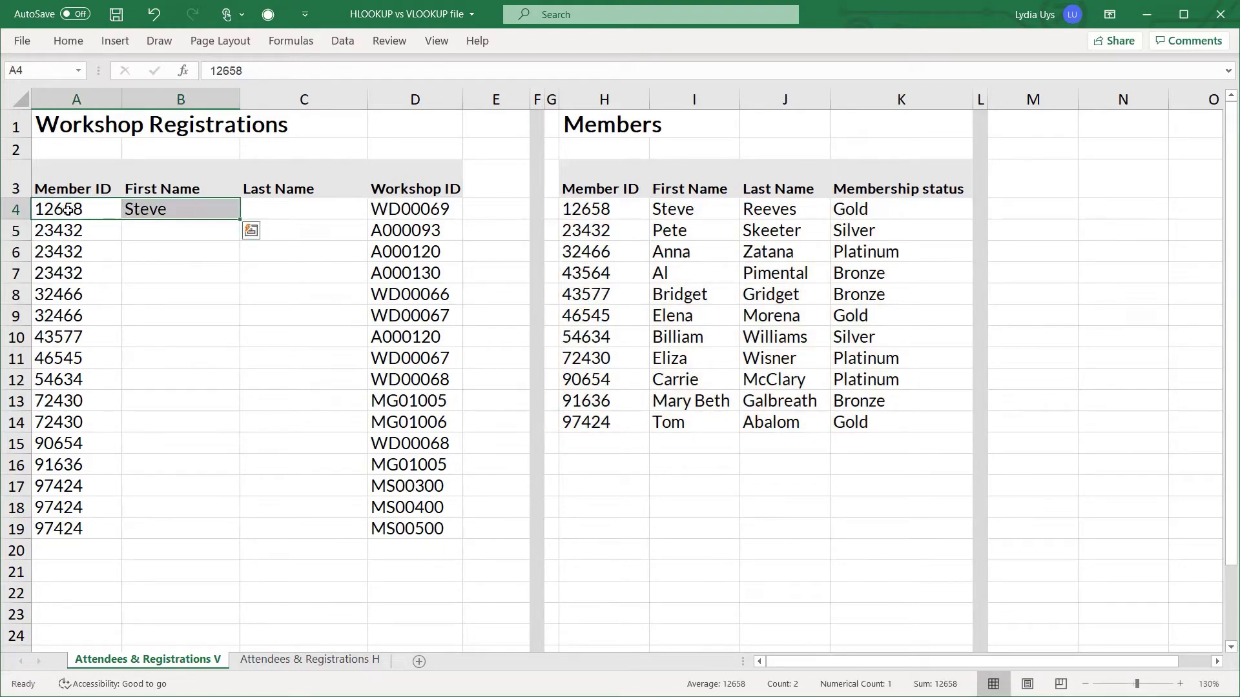
{"action": "left_click_drag", "start_coordinate": [586, 209], "coordinate": [678, 209]}
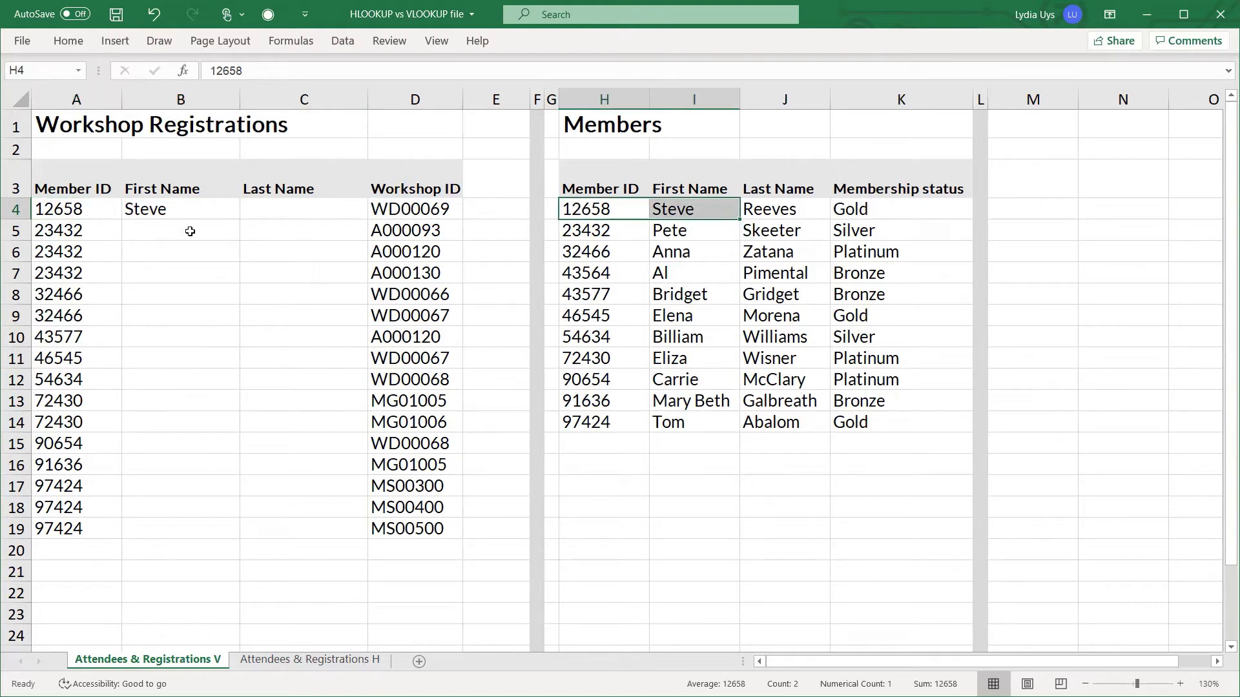
{"action": "left_click", "coordinate": [172, 210]}
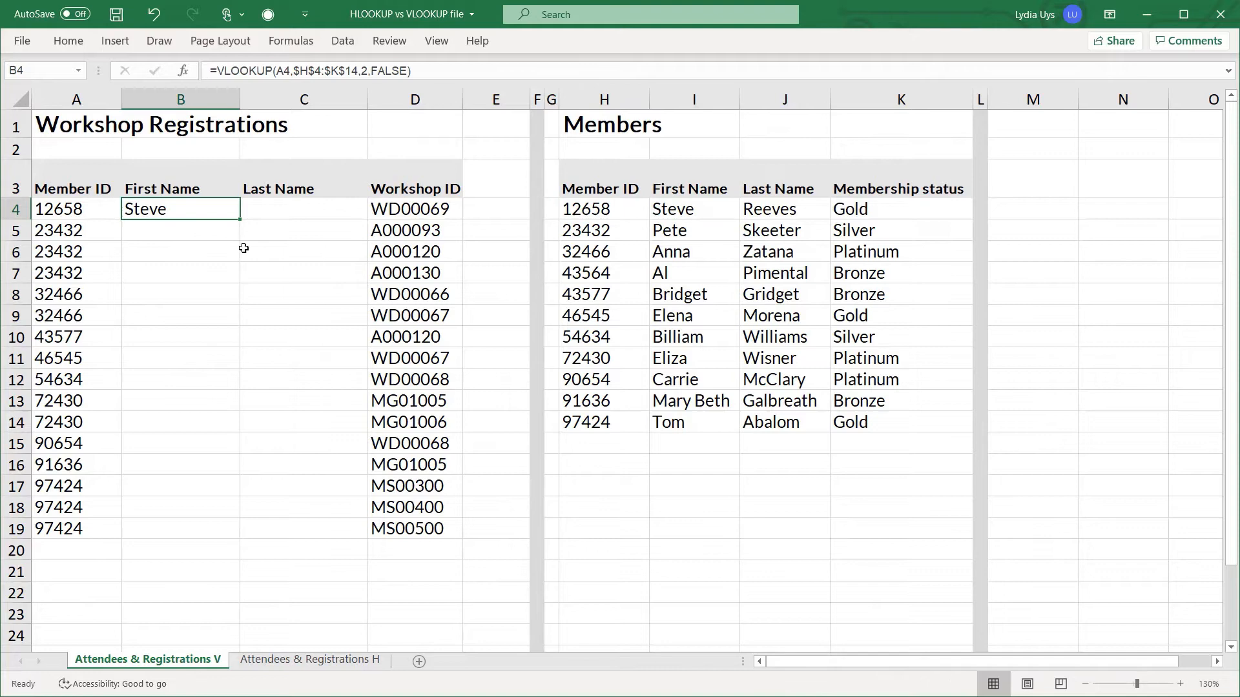
{"action": "double_click", "coordinate": [240, 219]}
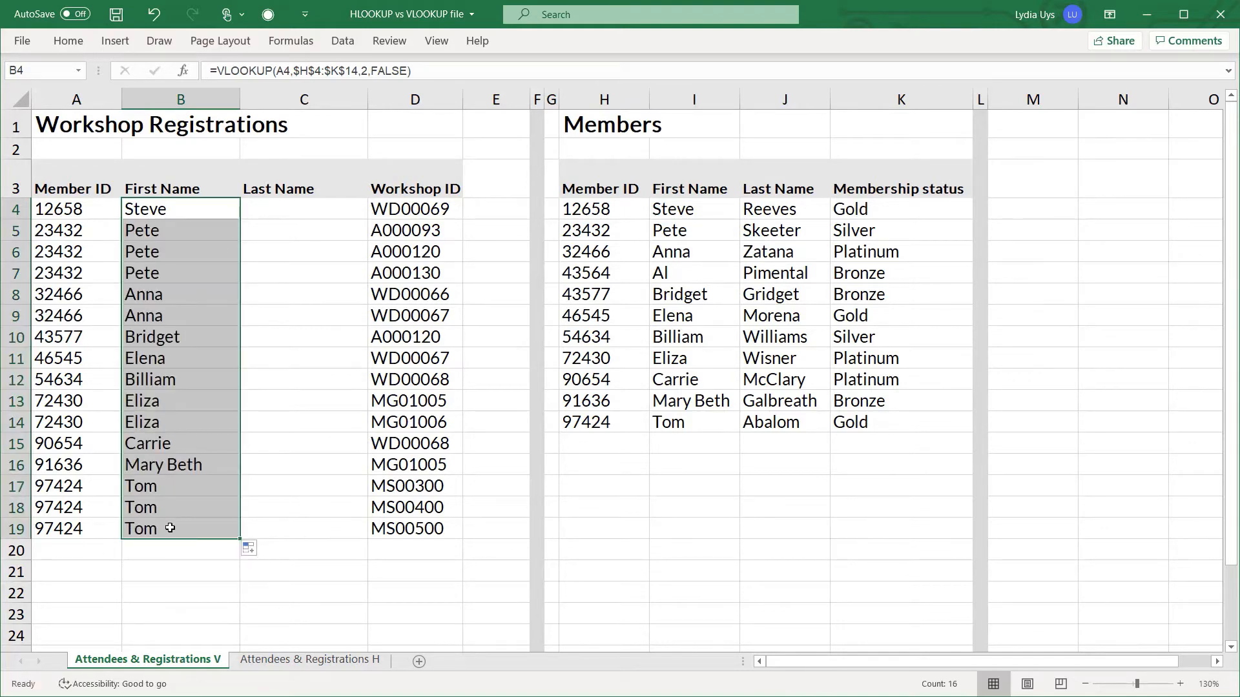
- Verify the last member ID 97424 returns Tom against his Members record
{"action": "left_click", "coordinate": [80, 528]}
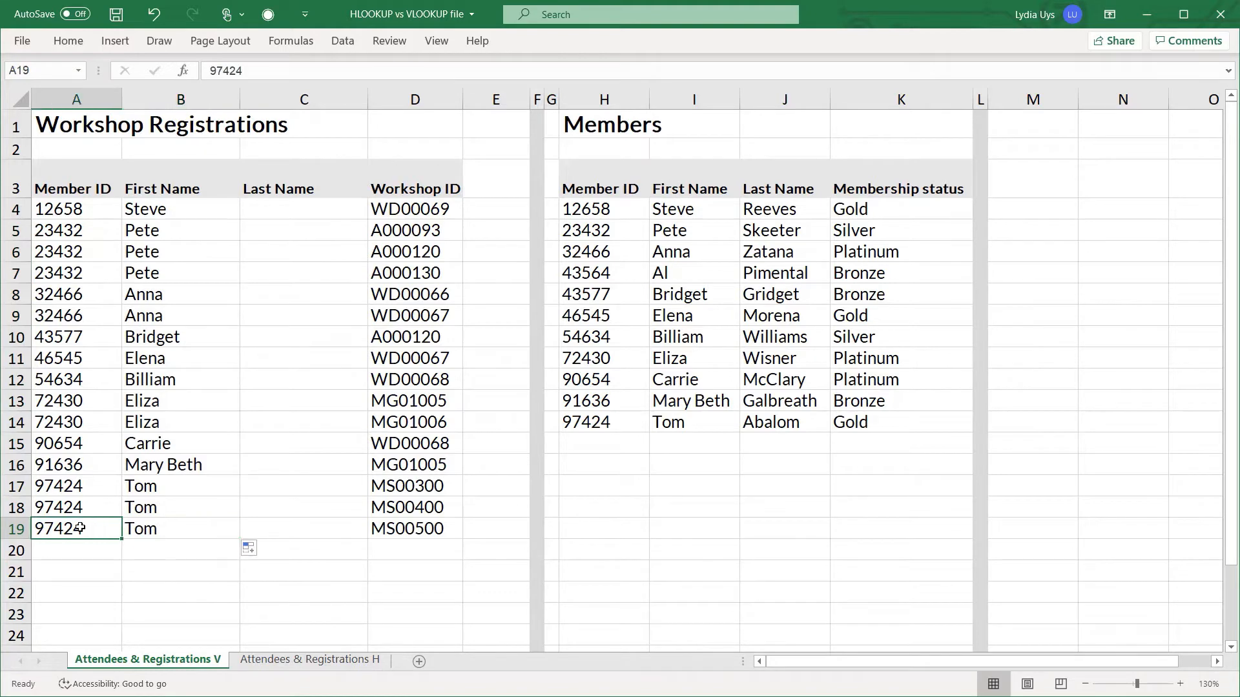
{"action": "left_click_drag", "start_coordinate": [93, 529], "coordinate": [145, 529]}
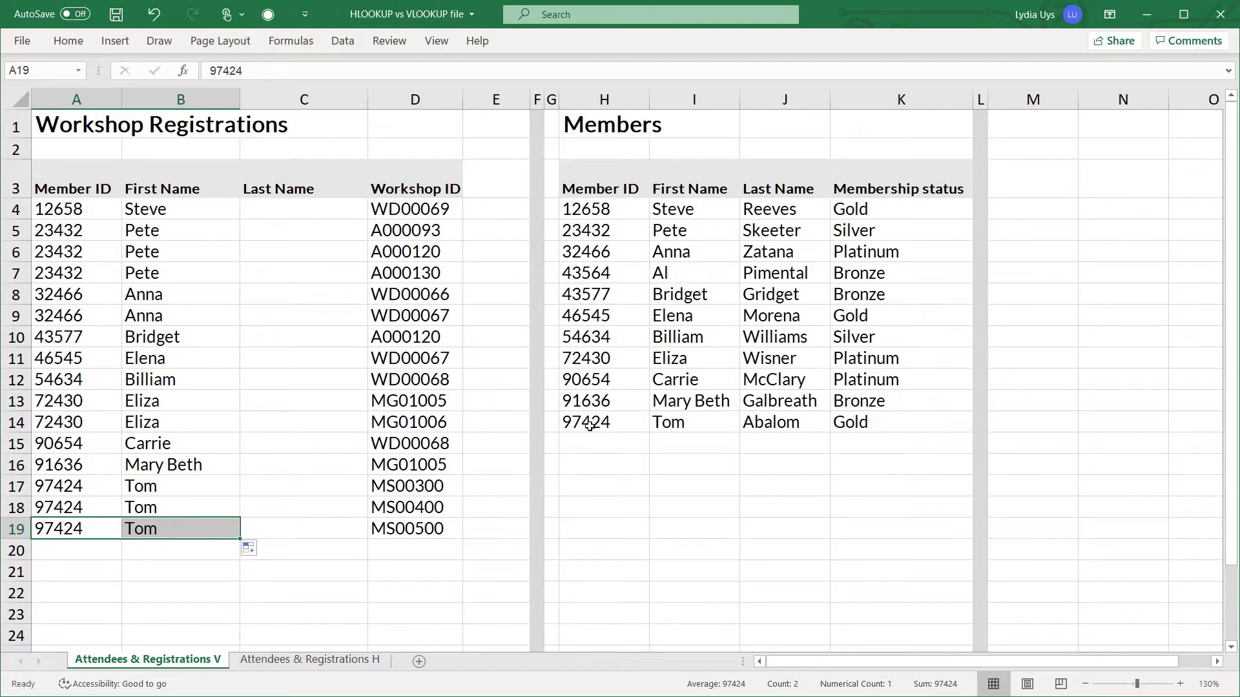
{"action": "left_click_drag", "start_coordinate": [588, 424], "coordinate": [679, 424]}
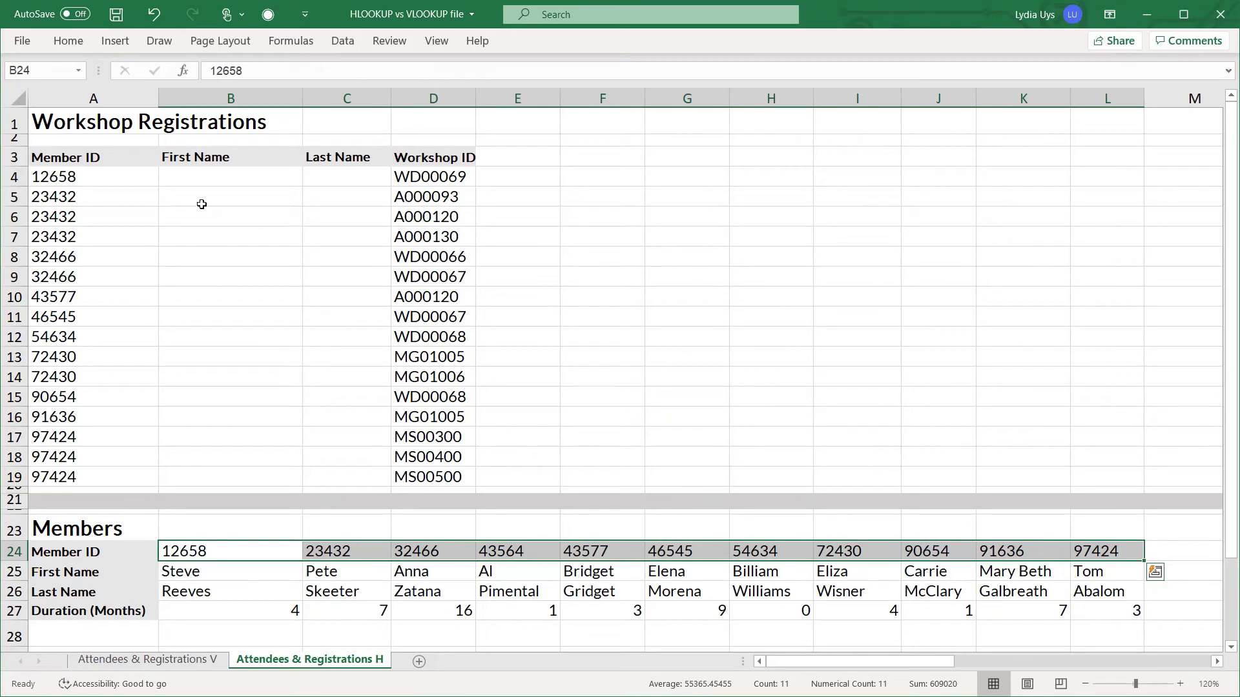
- Start an HLOOKUP in B4 with A4's member ID and the Members range B24:L27
{"action": "left_click", "coordinate": [199, 176]}
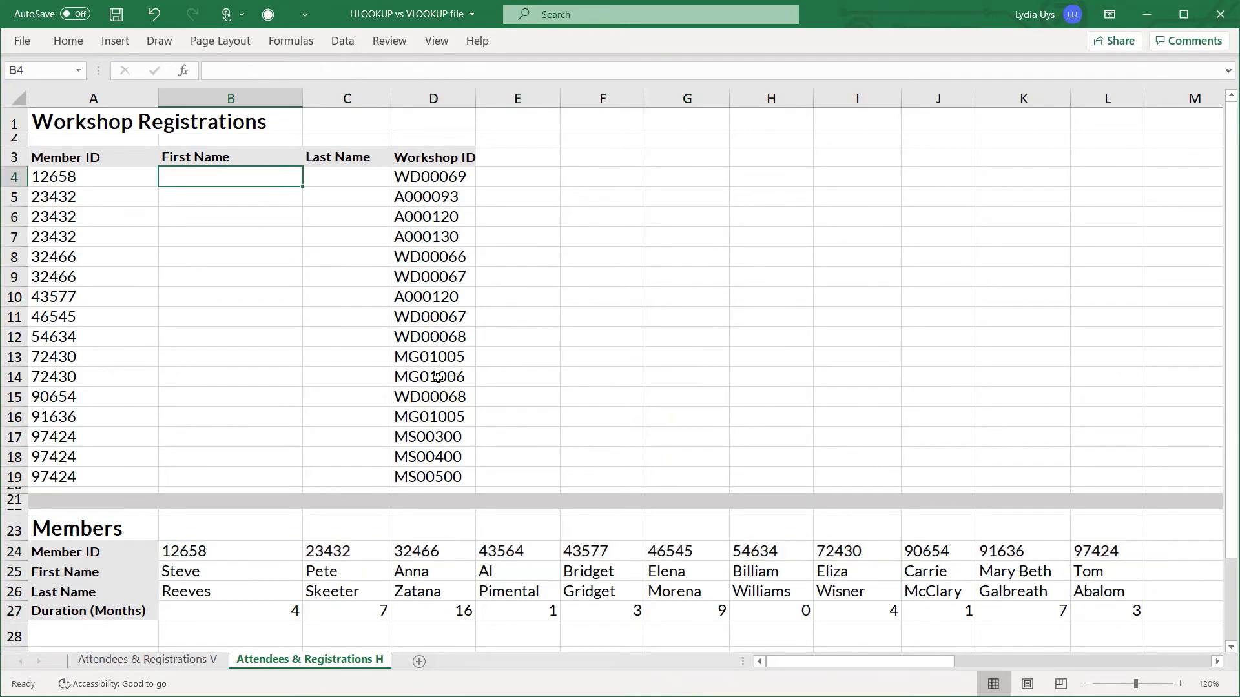
{"action": "type", "text": "=hl"}
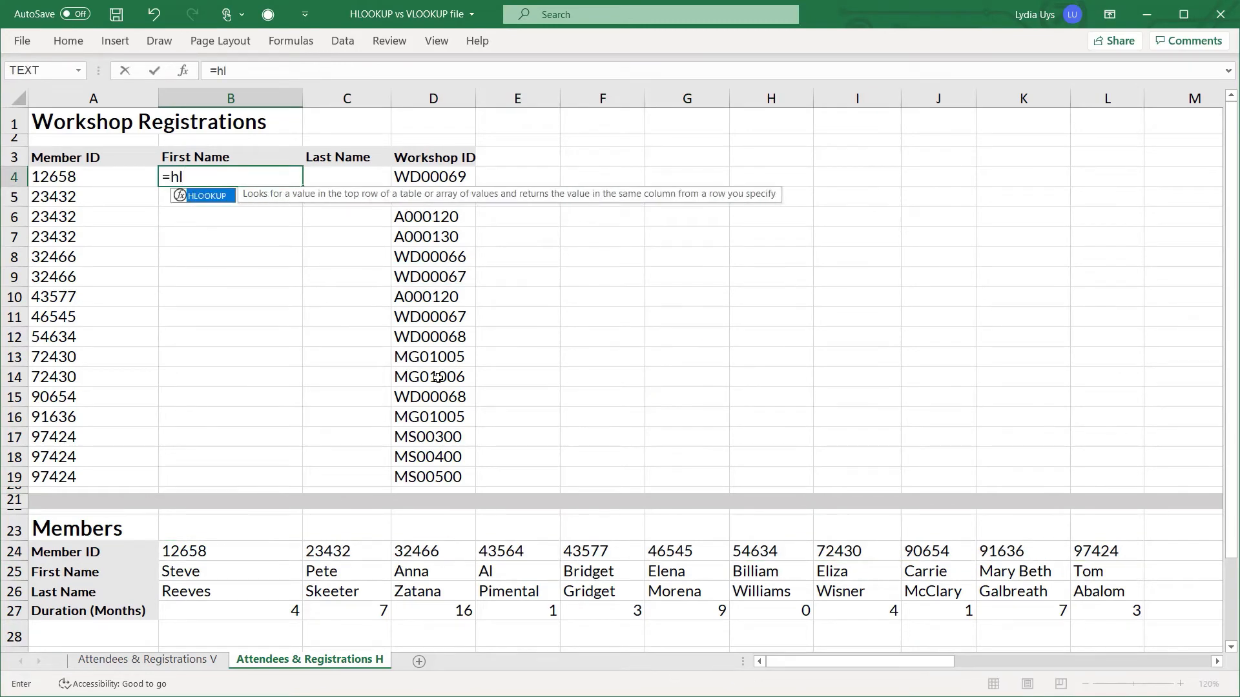
{"action": "key", "text": "Tab"}
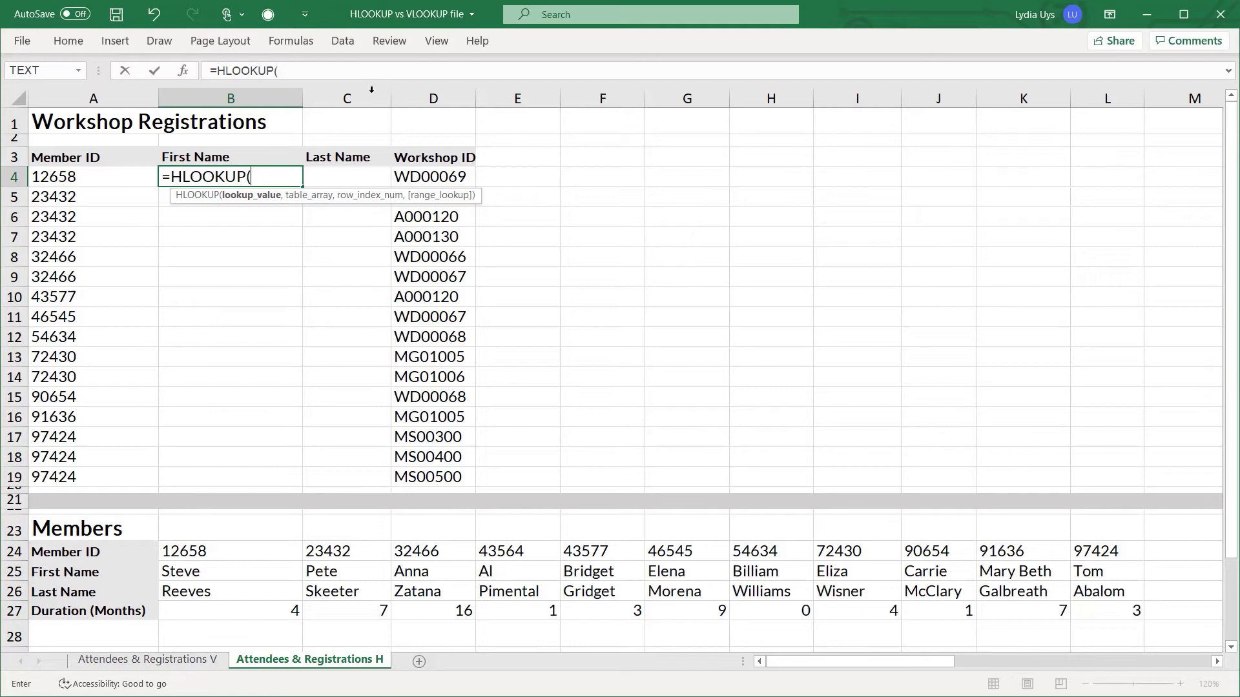
{"action": "left_click", "coordinate": [117, 181]}
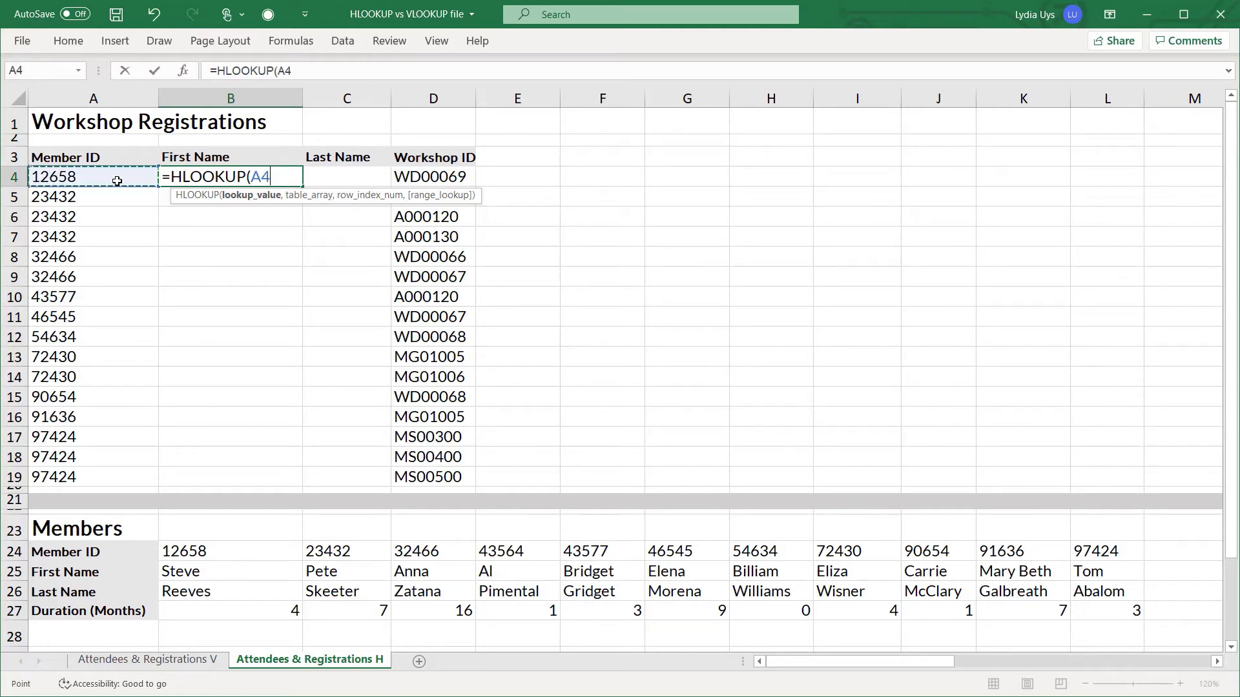
{"action": "type", "text": ","}
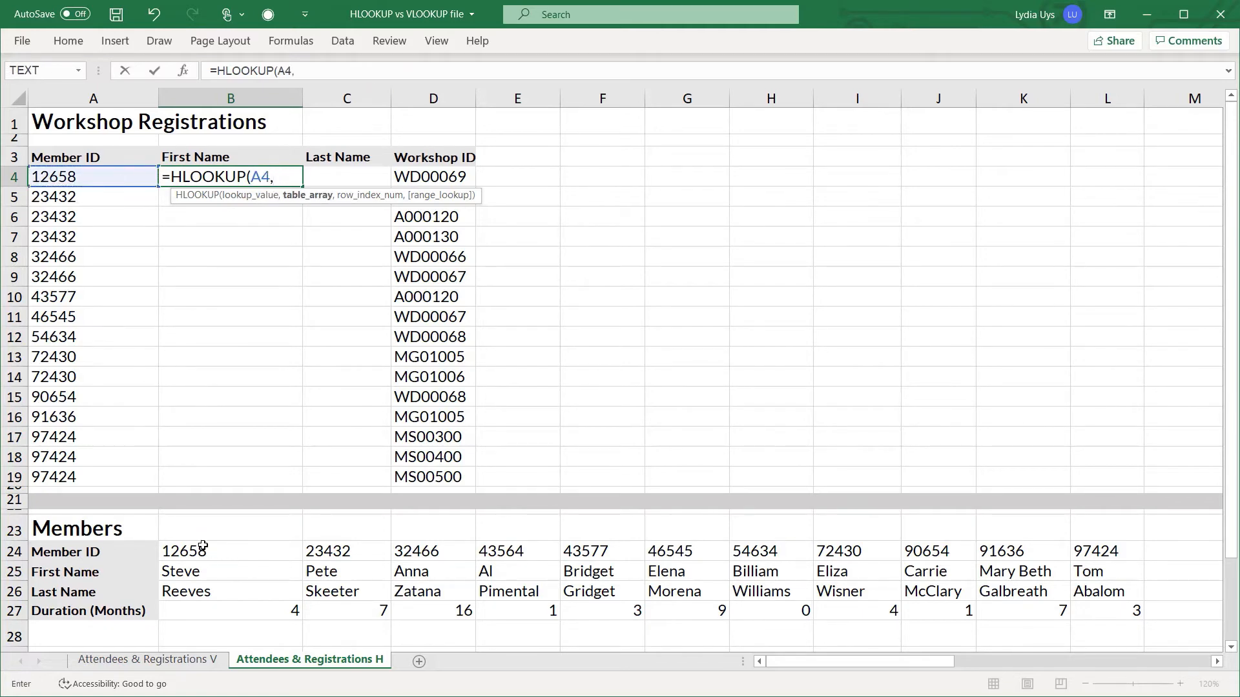
{"action": "left_click", "coordinate": [196, 550]}
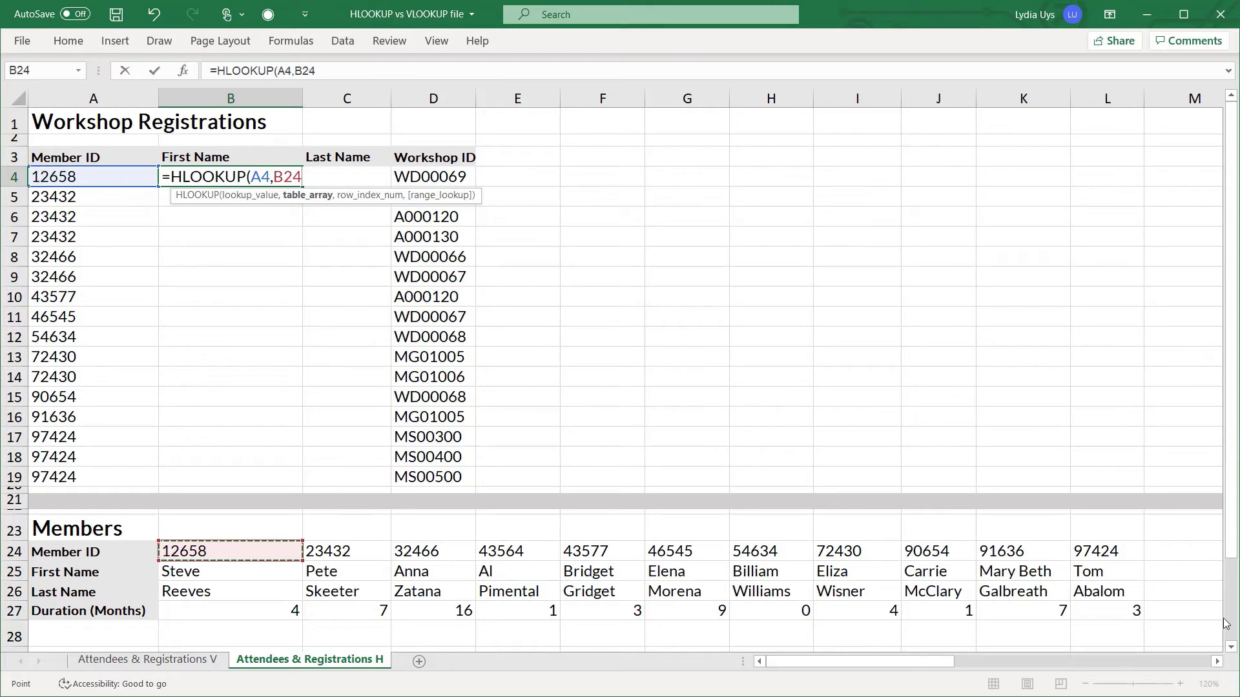
{"action": "left_click", "coordinate": [1113, 612], "text": "shift"}
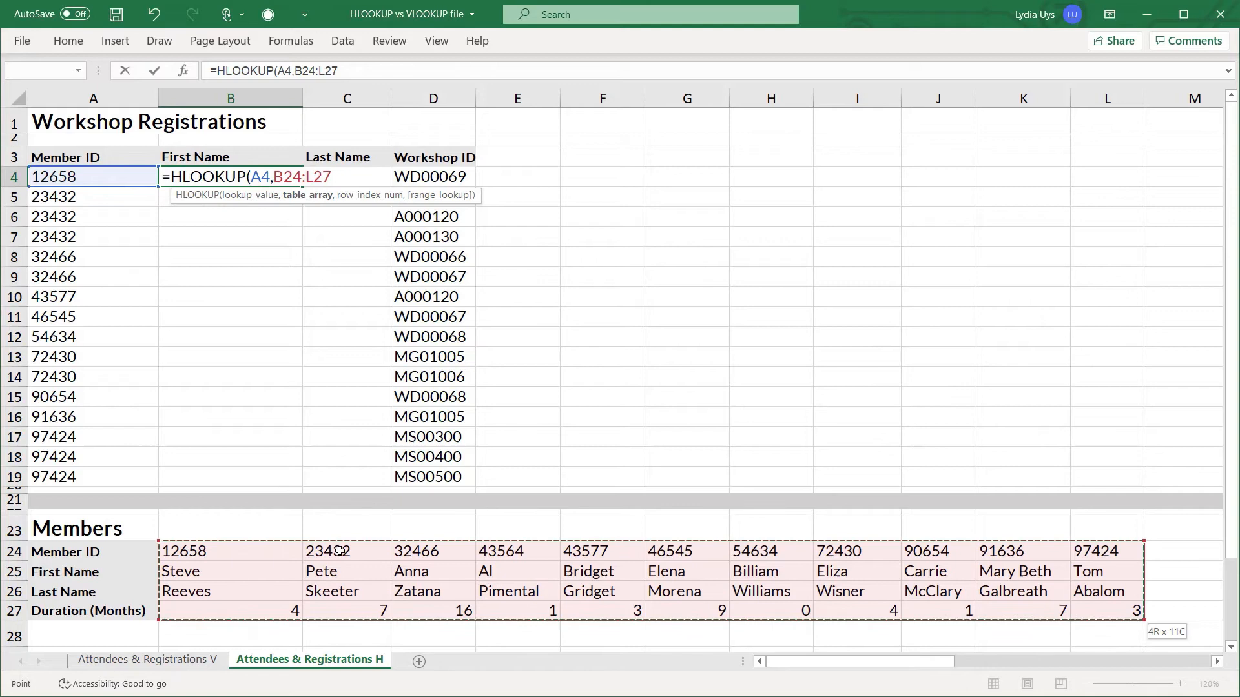
- Lock the Members range, finish with row 2 and exact match so B4 returns Steve
{"action": "key", "text": "F4"}
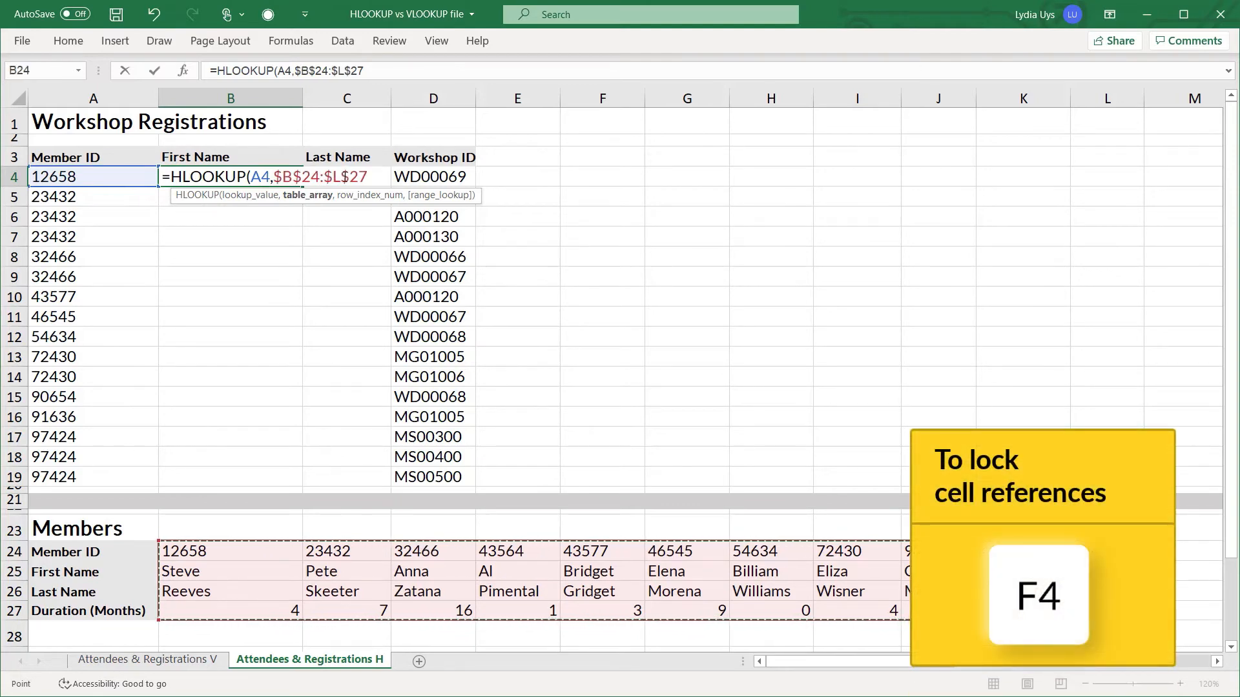
{"action": "type", "text": ","}
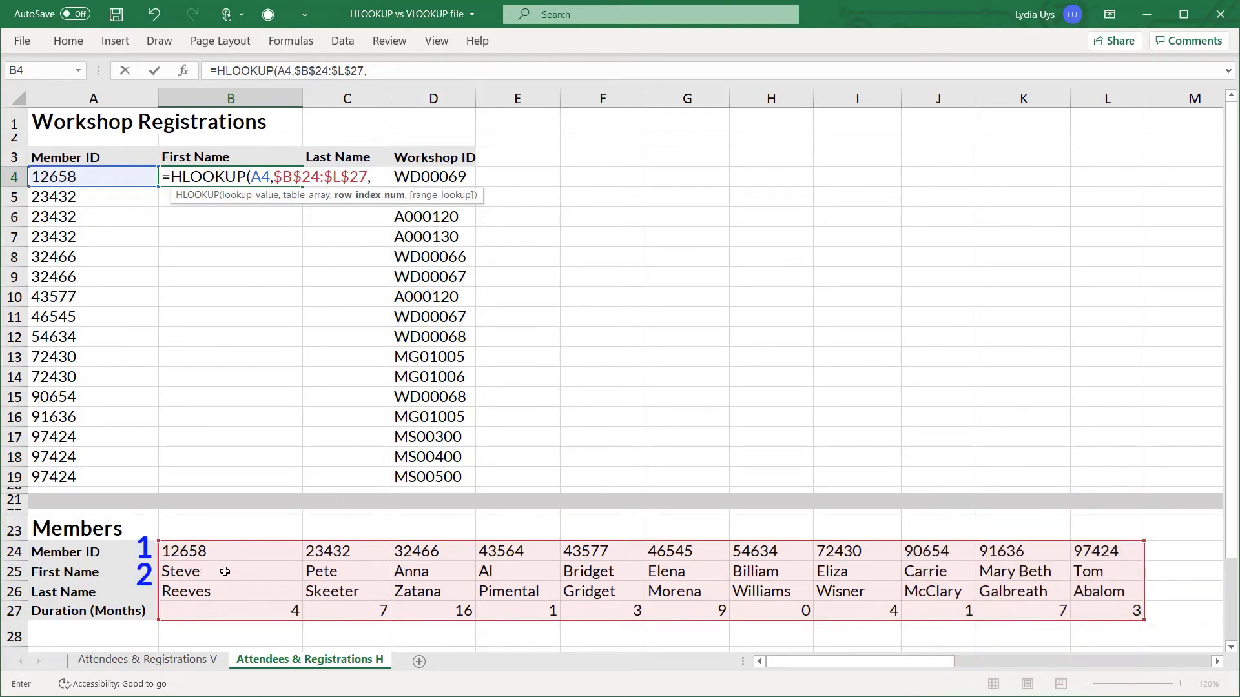
{"action": "type", "text": "2,"}
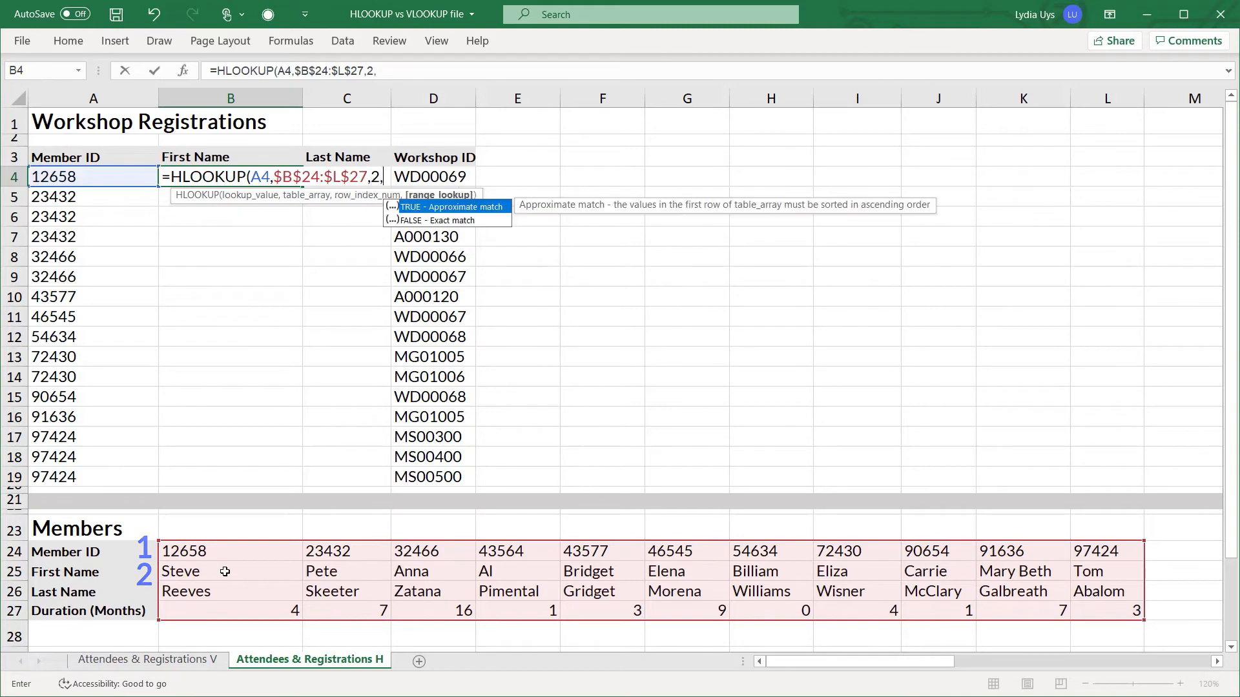
{"action": "type", "text": "fa"}
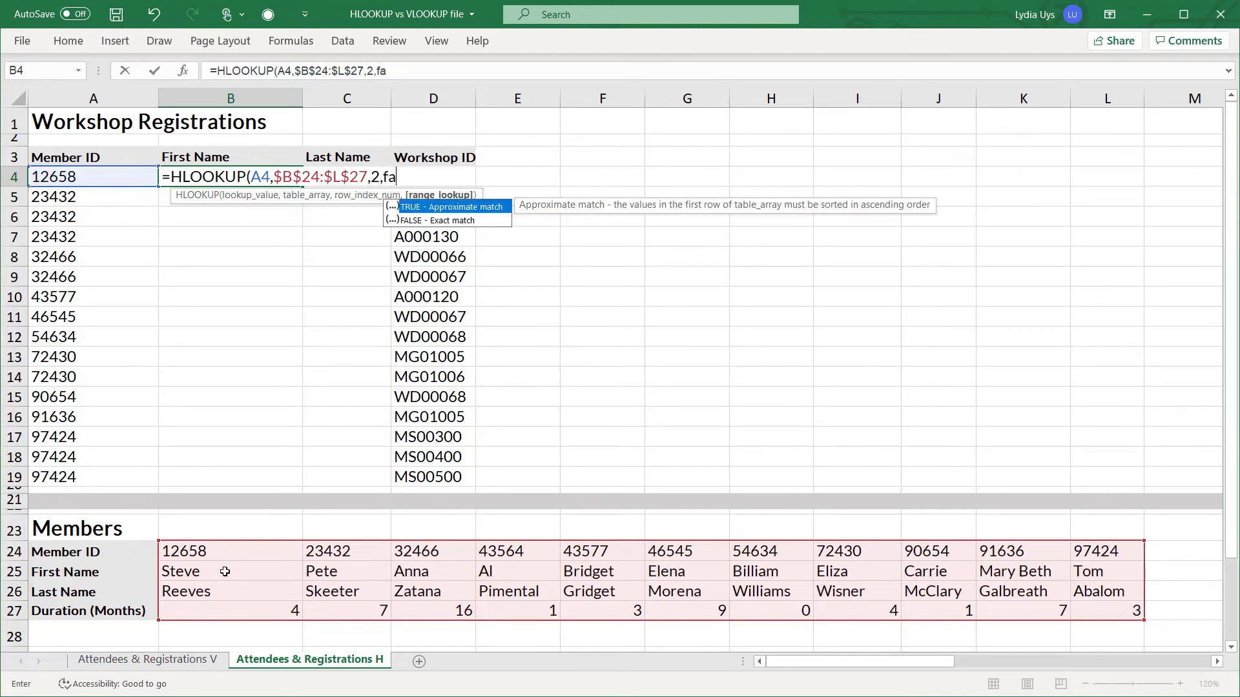
{"action": "type", "text": "lse)"}
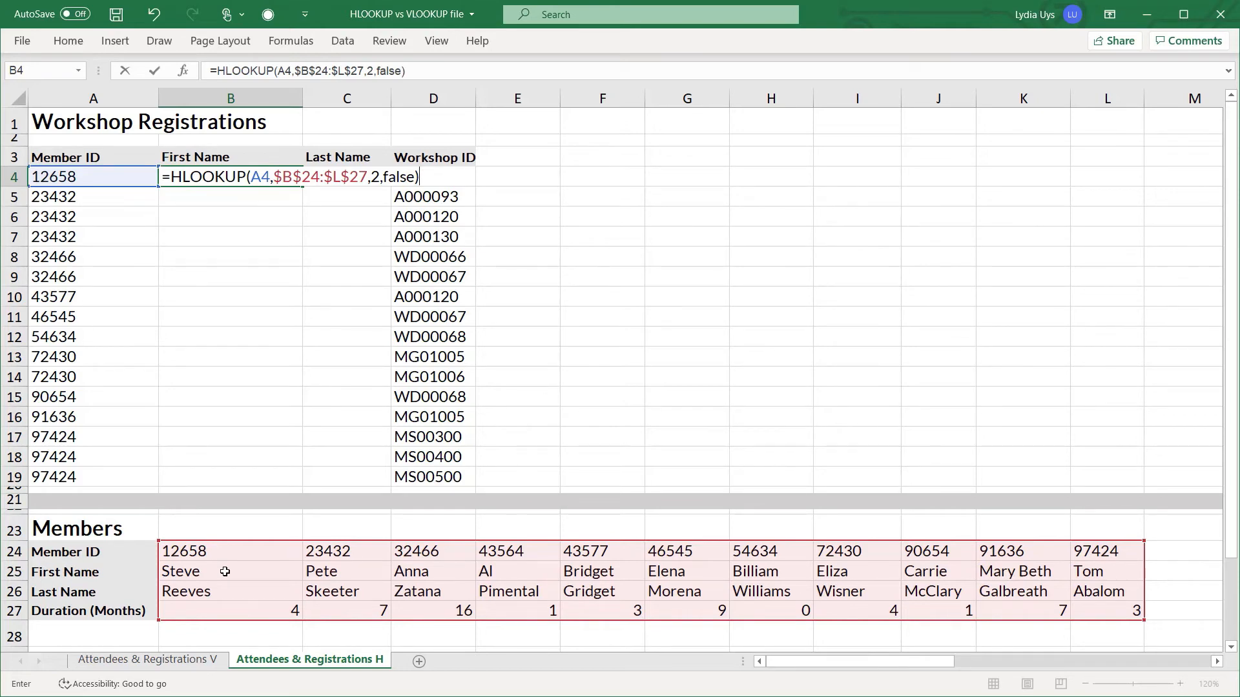
{"action": "key", "text": "Return"}
{"action": "key", "text": "Up"}
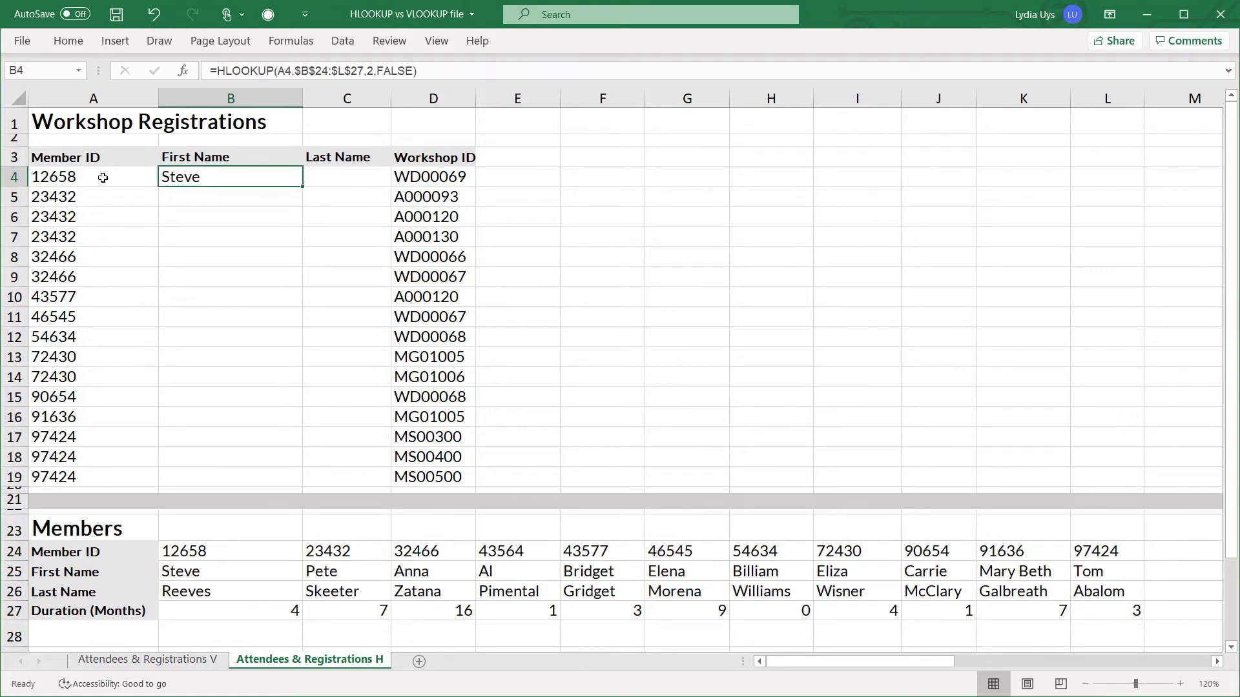
- Fill the HLOOKUP down to B19 and verify Tom against member ID 97424
{"action": "left_click_drag", "start_coordinate": [103, 177], "coordinate": [194, 176]}
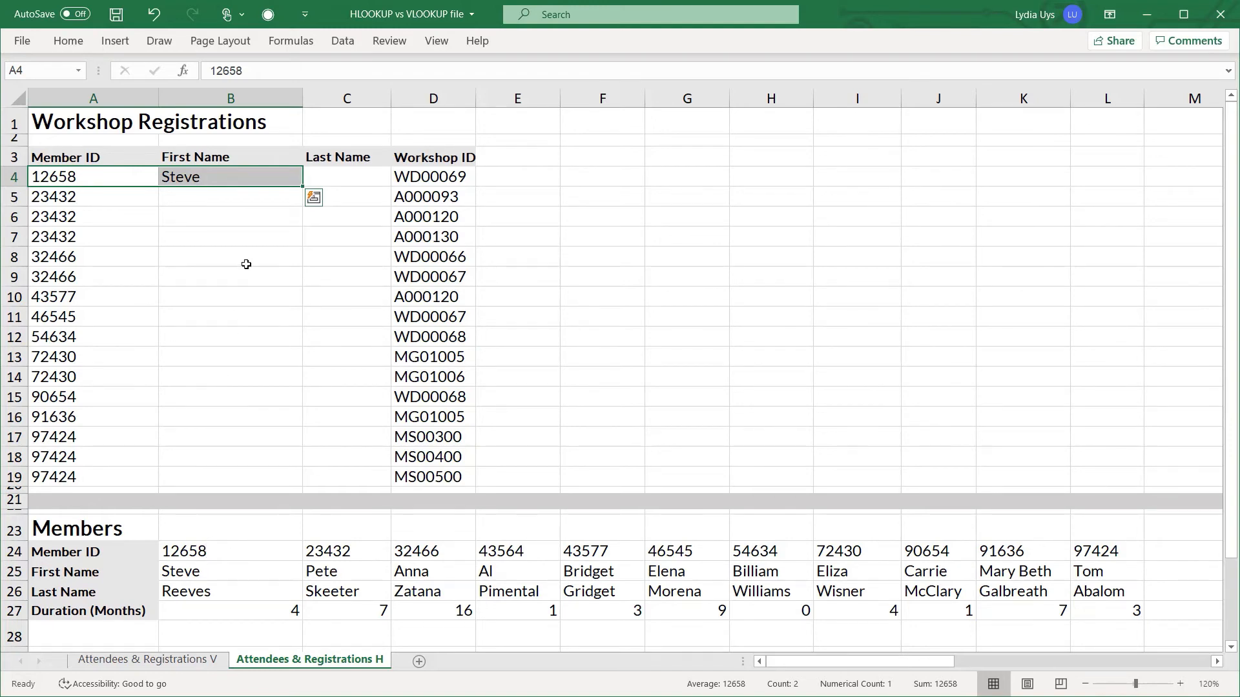
{"action": "left_click", "coordinate": [223, 174]}
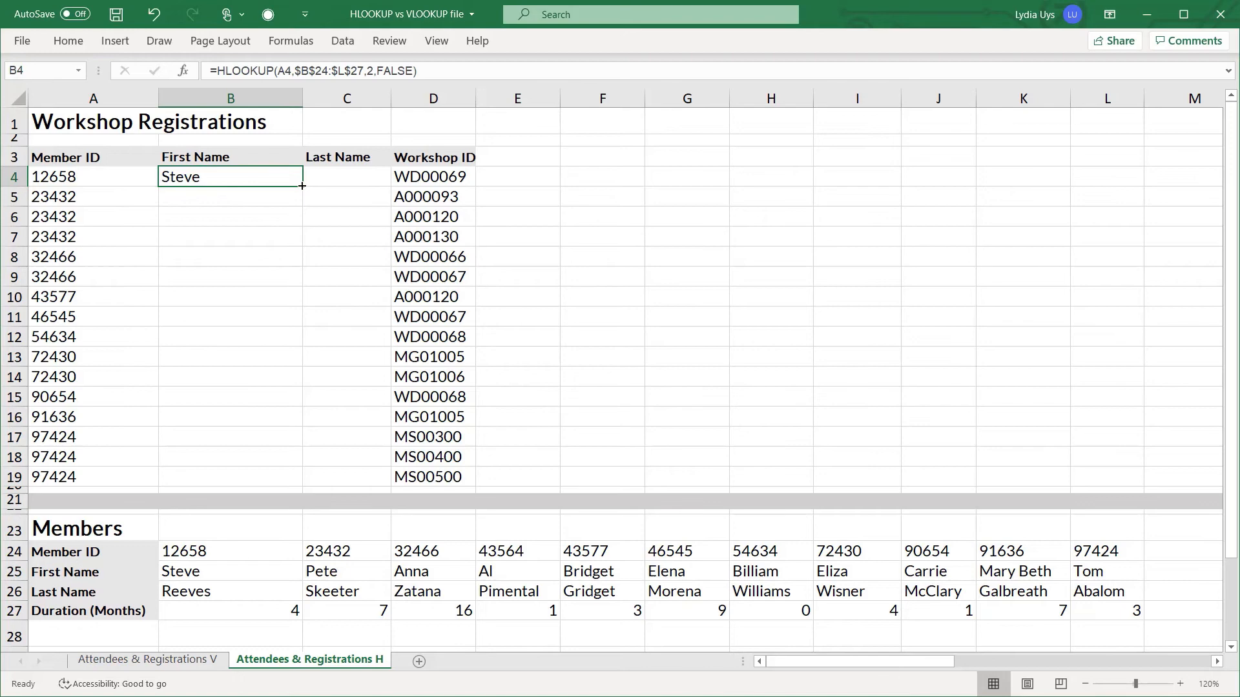
{"action": "double_click", "coordinate": [301, 182]}
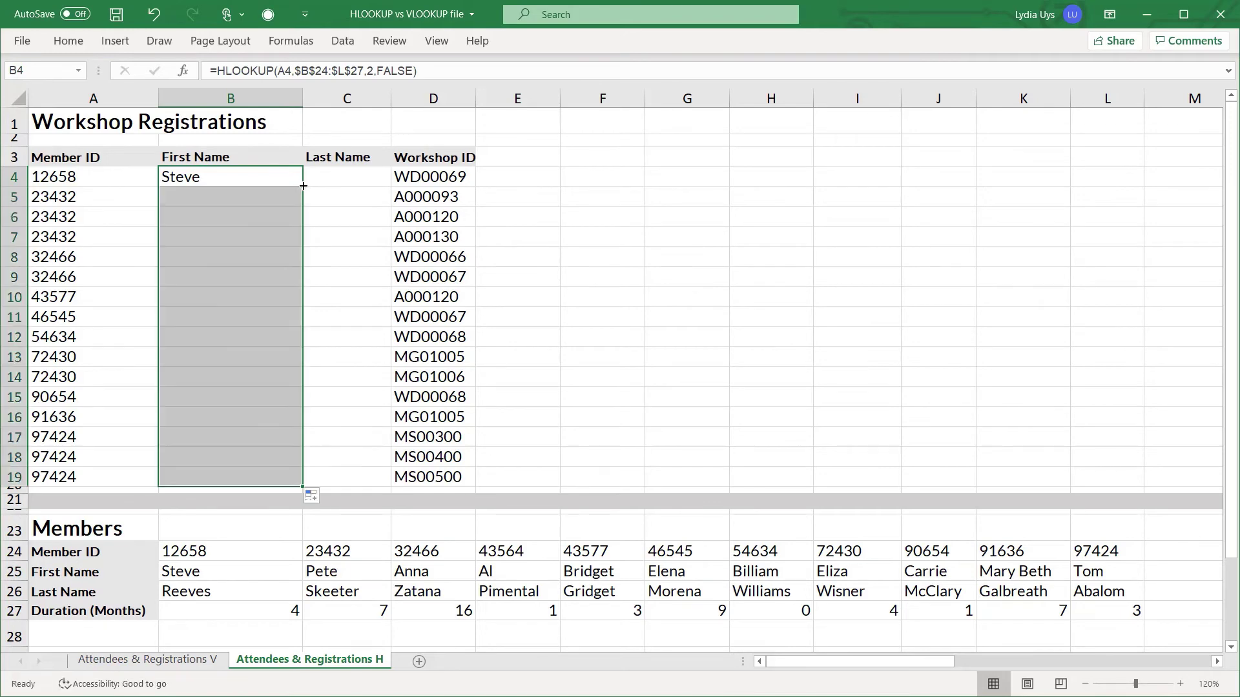
{"action": "left_click", "coordinate": [219, 477]}
{"action": "left_click_drag", "start_coordinate": [65, 477], "coordinate": [224, 476]}
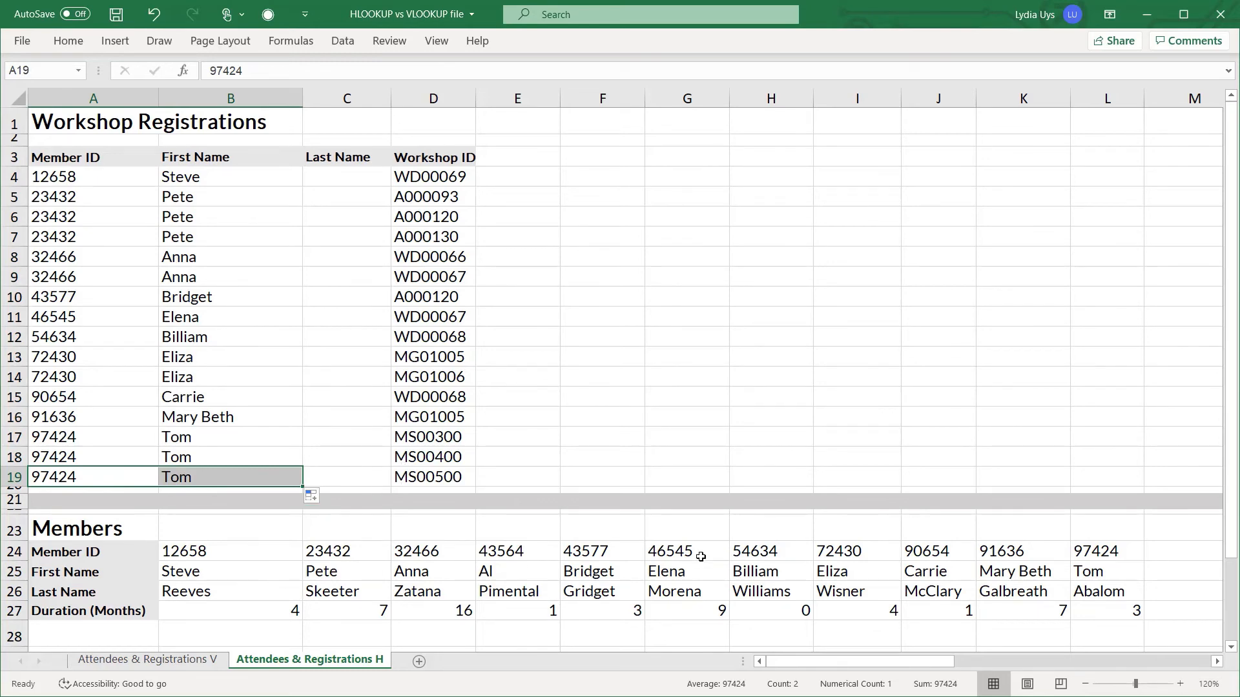
{"action": "mouse_move", "coordinate": [1099, 550]}
{"action": "left_mouse_down"}
{"action": "mouse_move", "coordinate": [1105, 572]}
{"action": "mouse_move", "coordinate": [231, 550]}
{"action": "left_mouse_up"}
{"action": "left_click", "coordinate": [148, 660]}
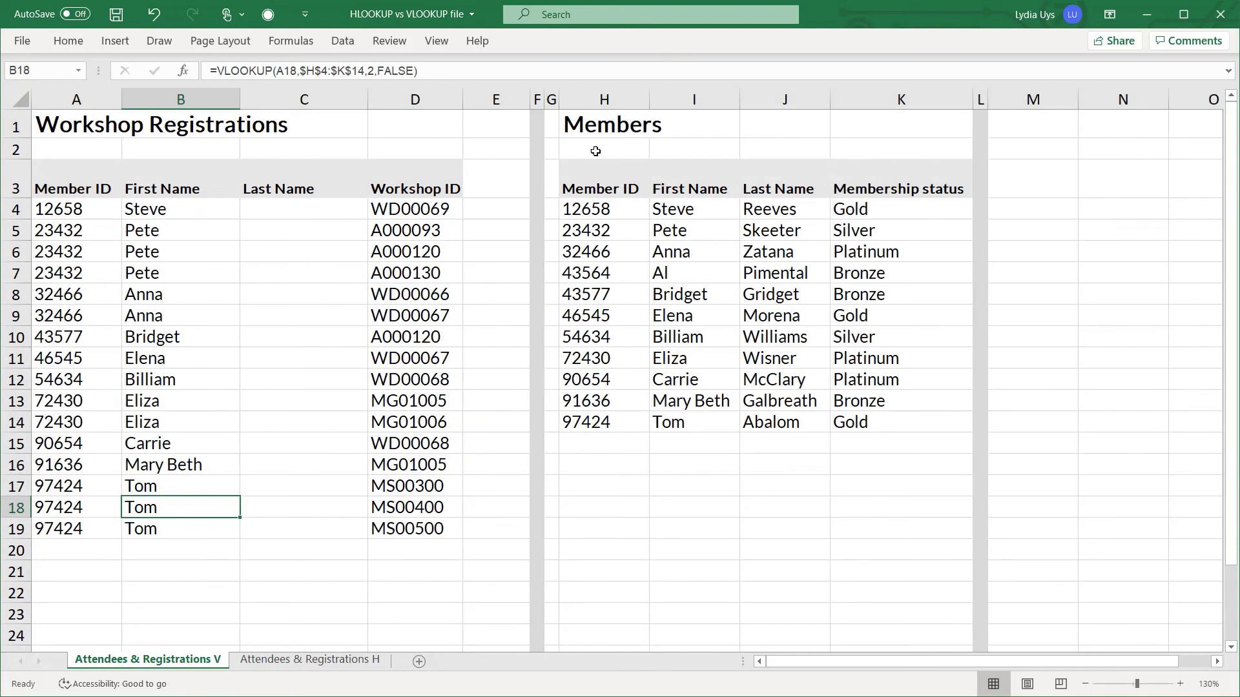
{"action": "left_click_drag", "start_coordinate": [592, 210], "coordinate": [584, 422]}
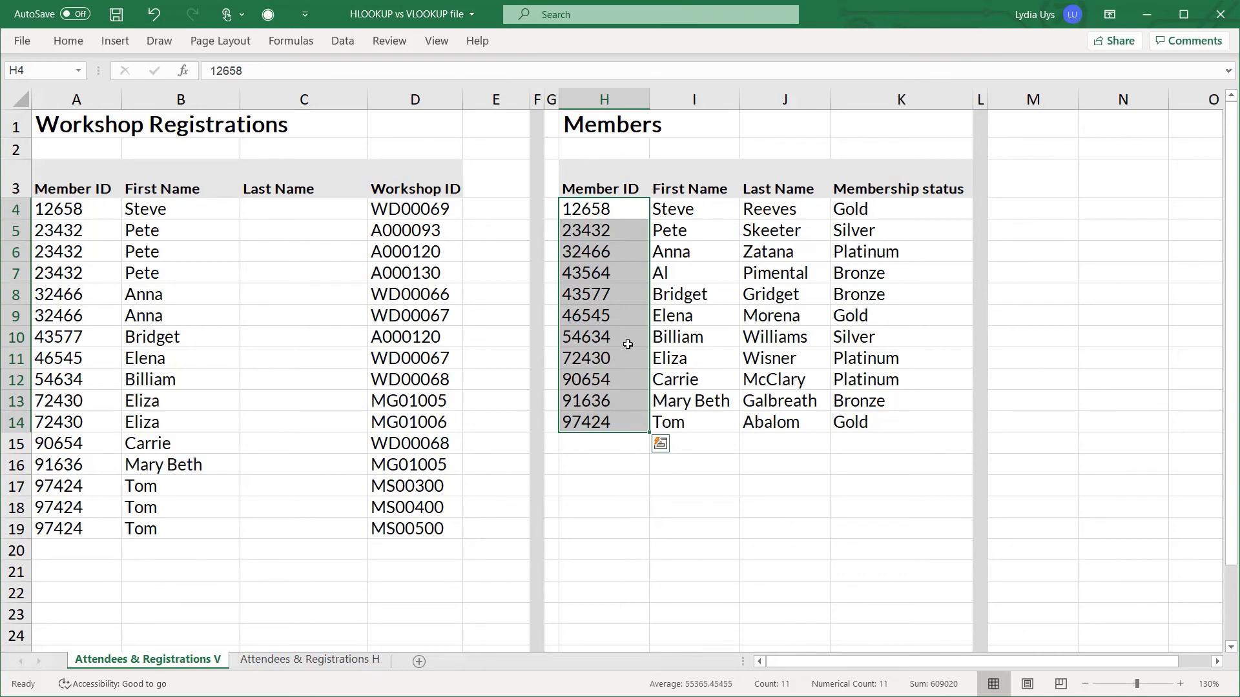
{"action": "mouse_move", "coordinate": [604, 209]}
{"action": "left_mouse_down"}
{"action": "mouse_move", "coordinate": [901, 371]}
{"action": "mouse_move", "coordinate": [884, 423]}
{"action": "left_mouse_up"}
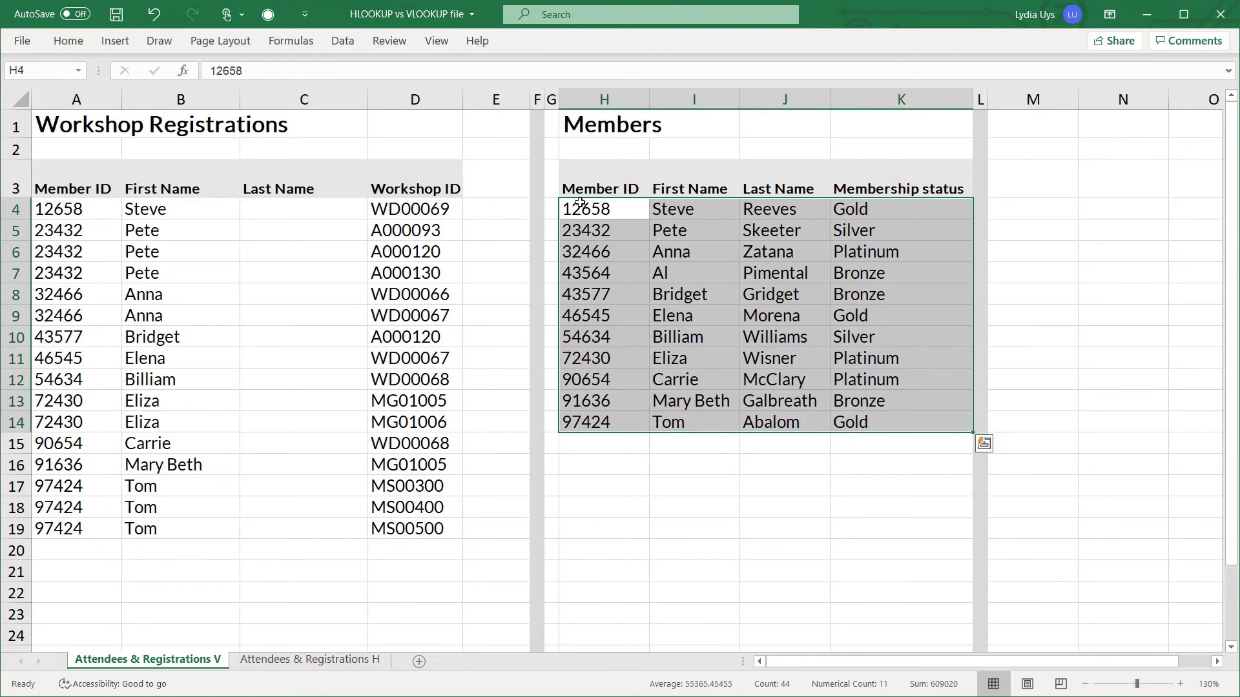
{"action": "left_click_drag", "start_coordinate": [586, 210], "coordinate": [585, 422]}
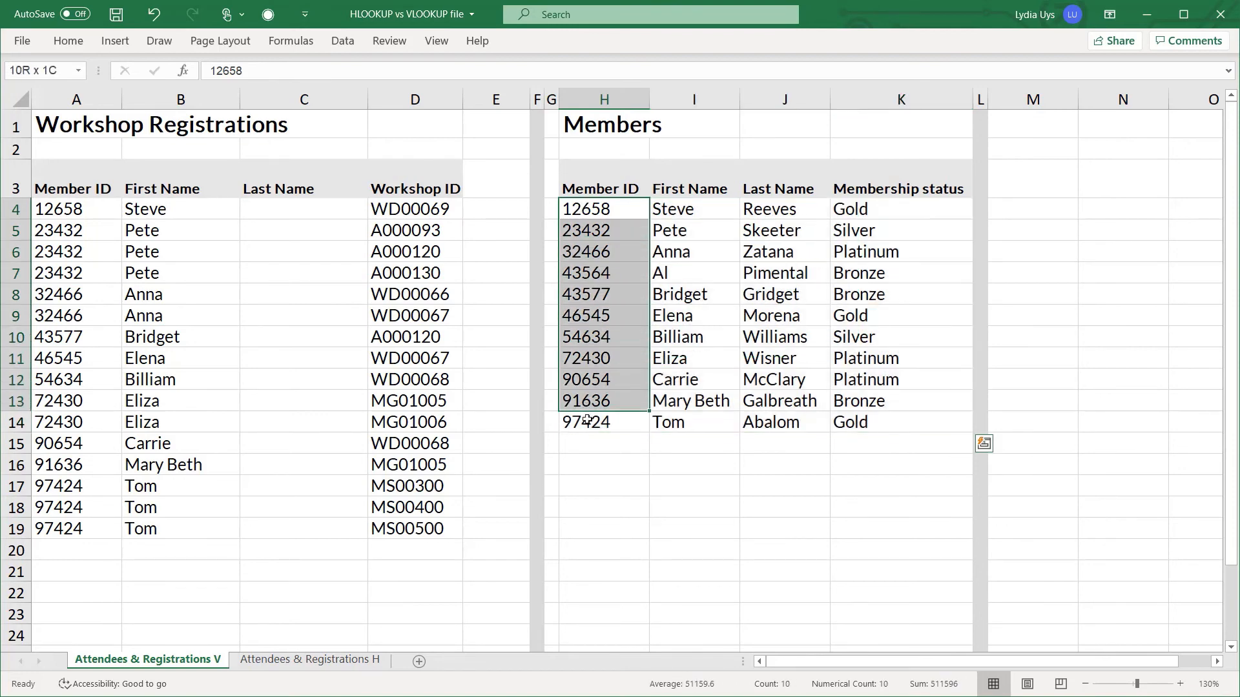
{"action": "left_click", "coordinate": [309, 659]}
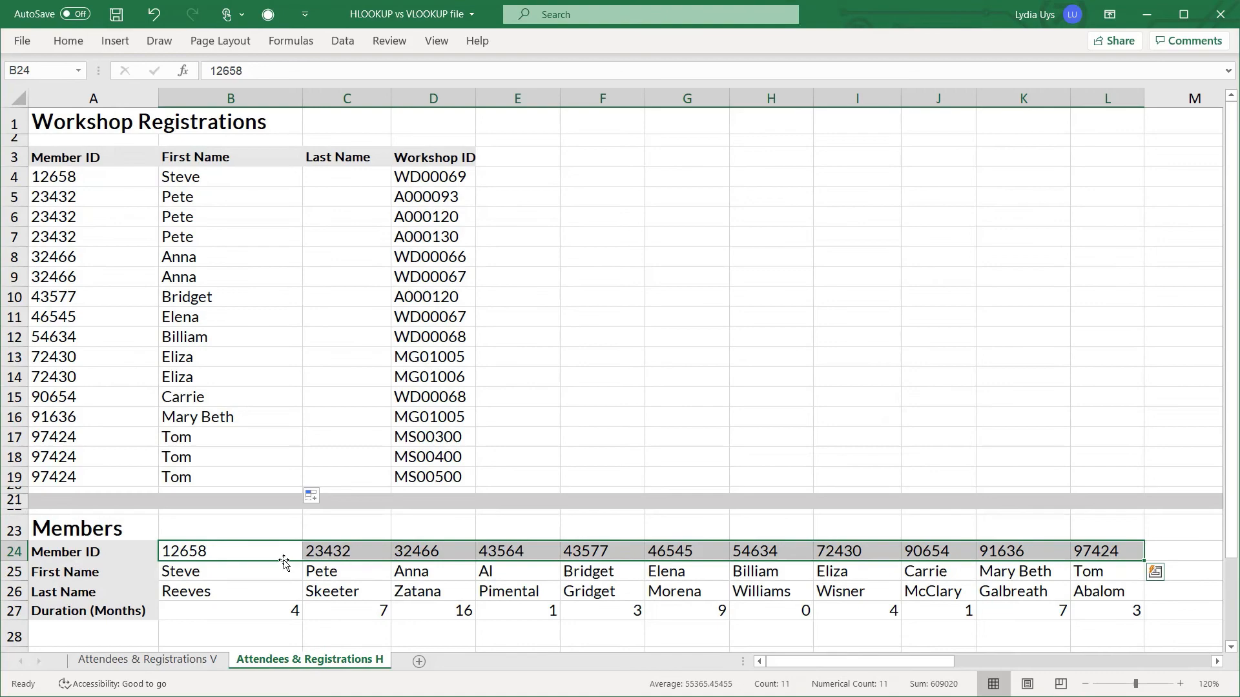
{"action": "left_click_drag", "start_coordinate": [226, 551], "coordinate": [1100, 551]}
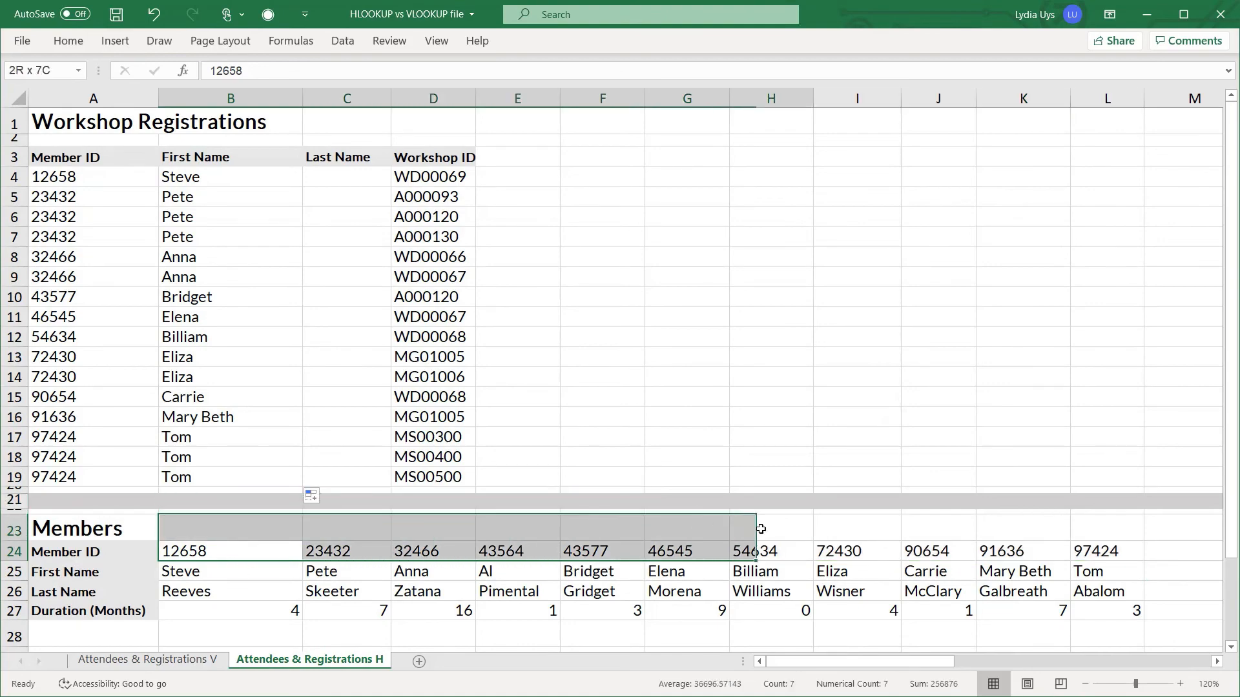